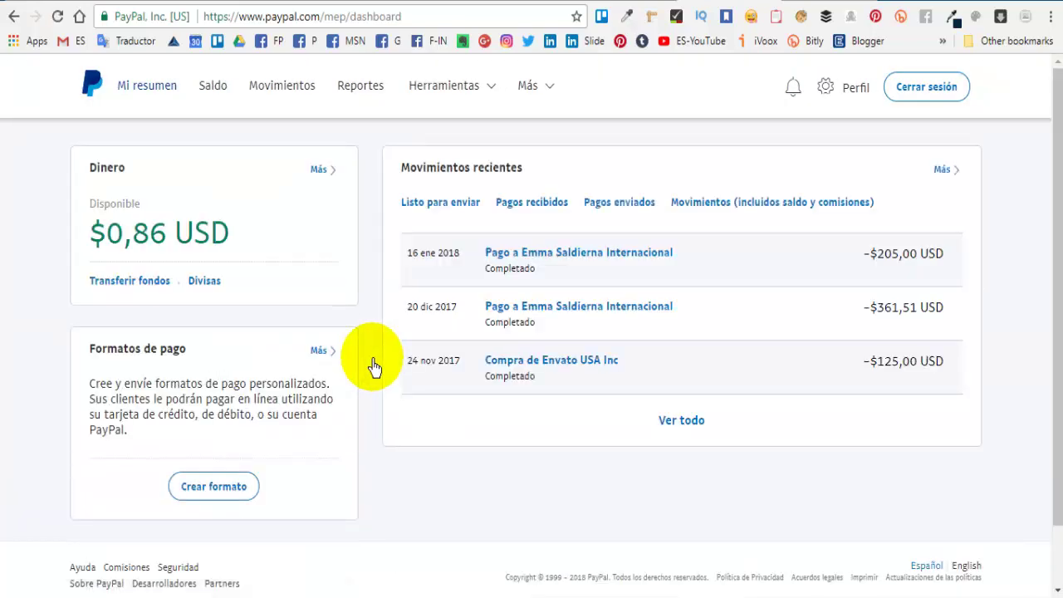
Go to the saved PayPal buttons and start creating a new payment button.
{"action": "mouse_move", "coordinate": [490, 95]}
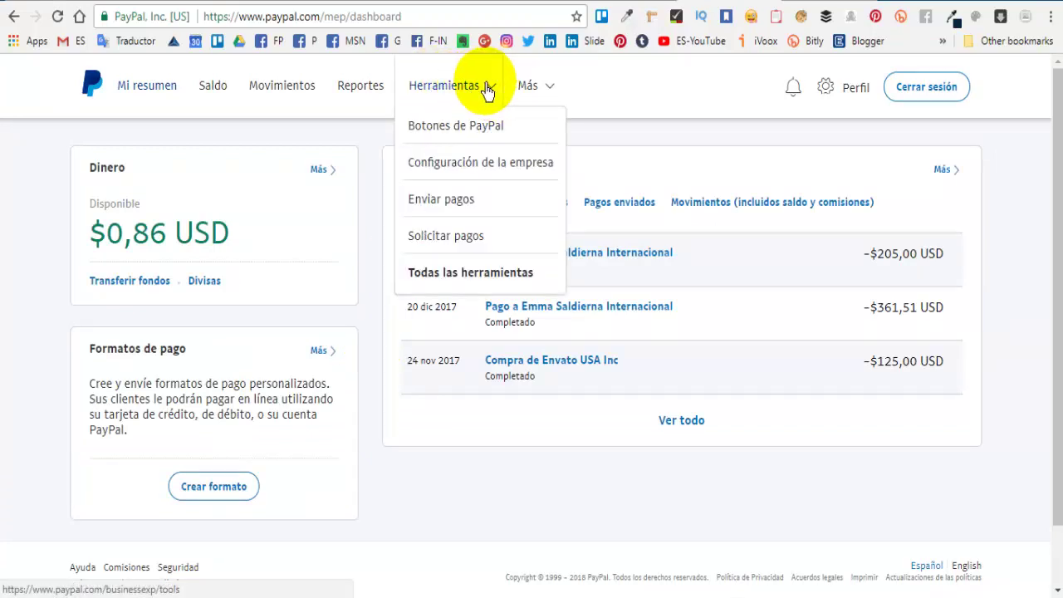
{"action": "left_click", "coordinate": [459, 136]}
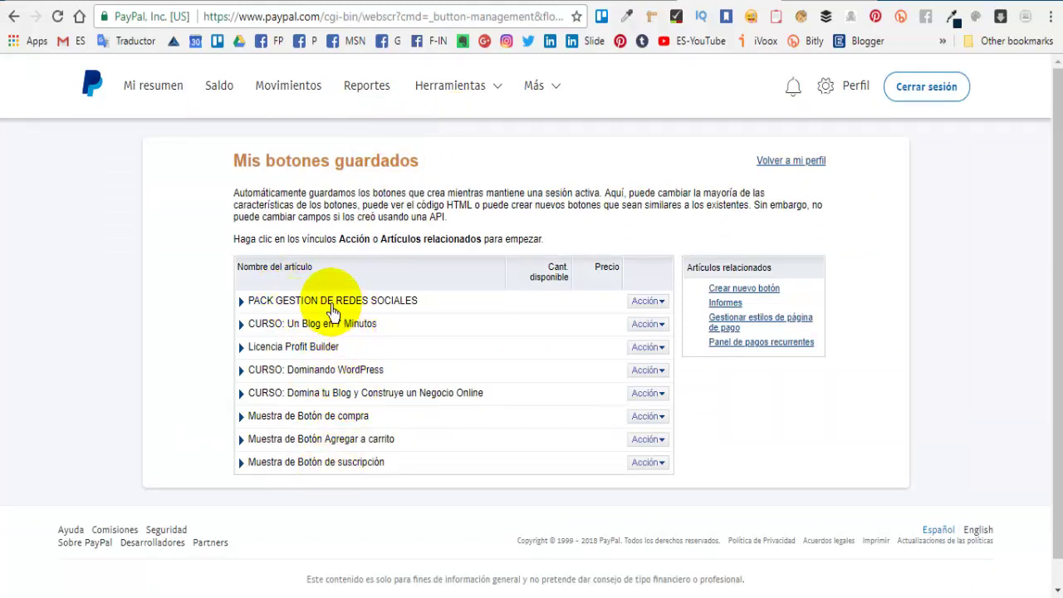
{"action": "left_click", "coordinate": [762, 295]}
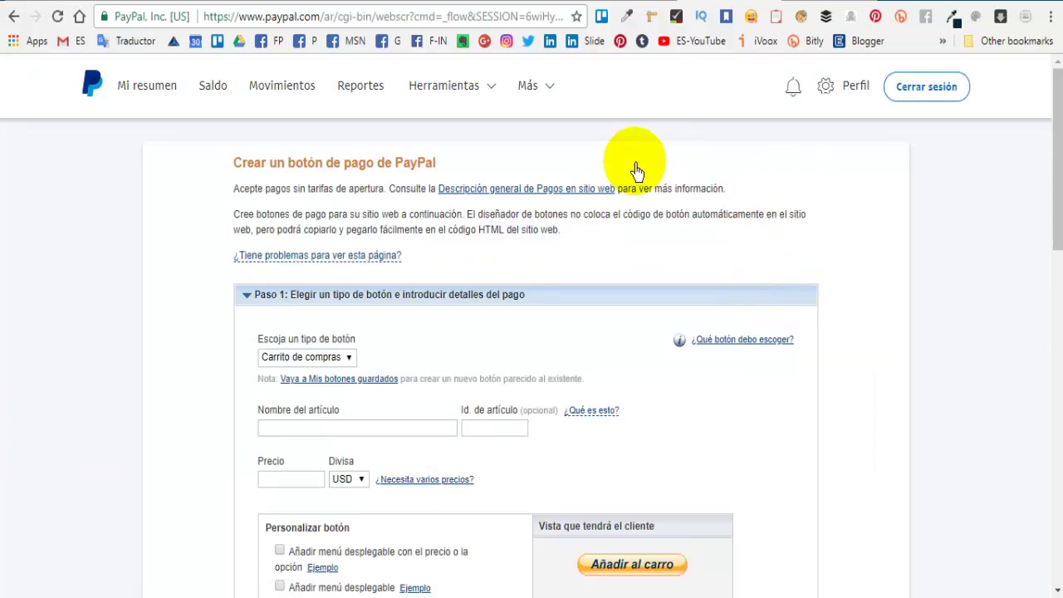
Set the payment button's type to Comprar ahora.
{"action": "scroll", "coordinate": [477, 324], "scroll_direction": "down", "scroll_amount": 2}
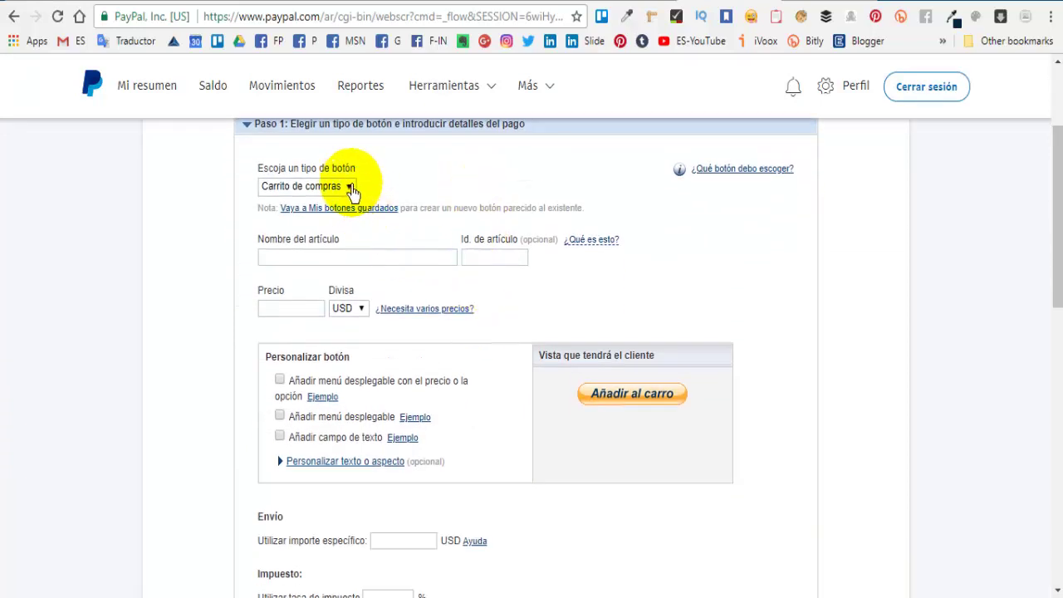
{"action": "scroll", "coordinate": [365, 224], "scroll_direction": "up", "scroll_amount": 1}
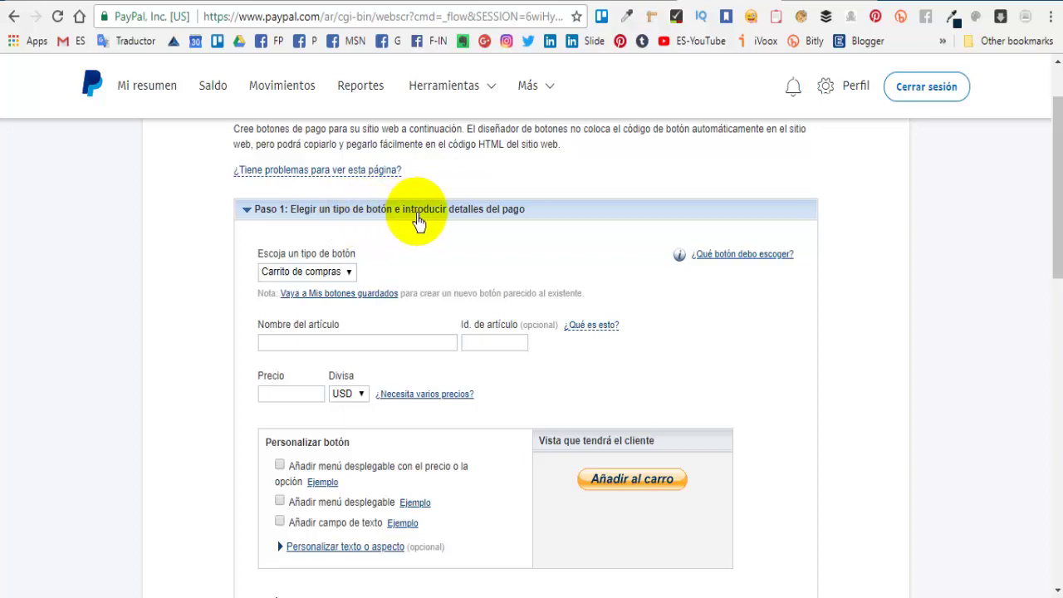
{"action": "left_click", "coordinate": [348, 280]}
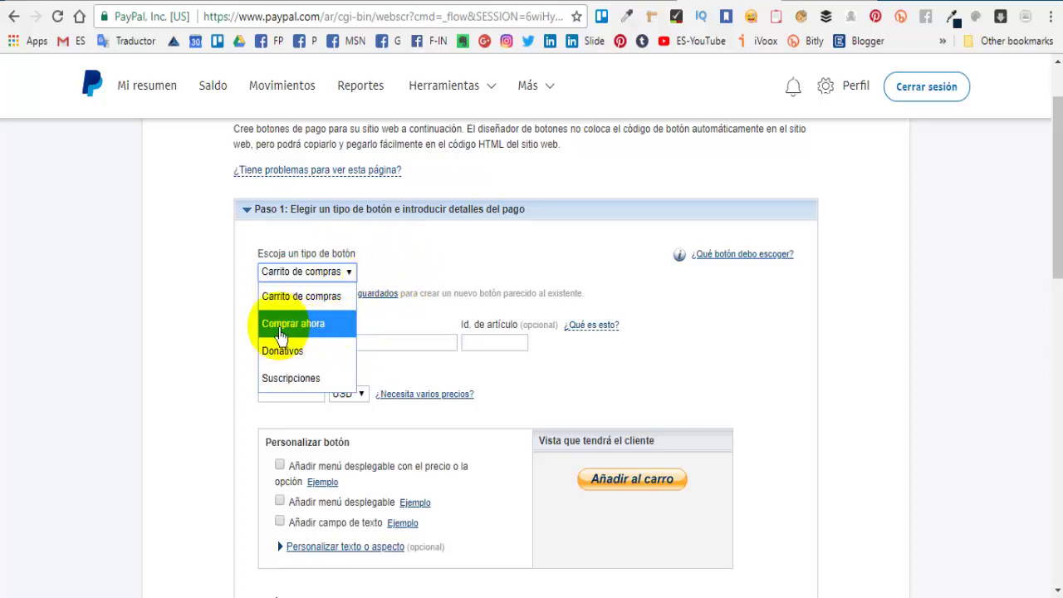
{"action": "left_click", "coordinate": [304, 335]}
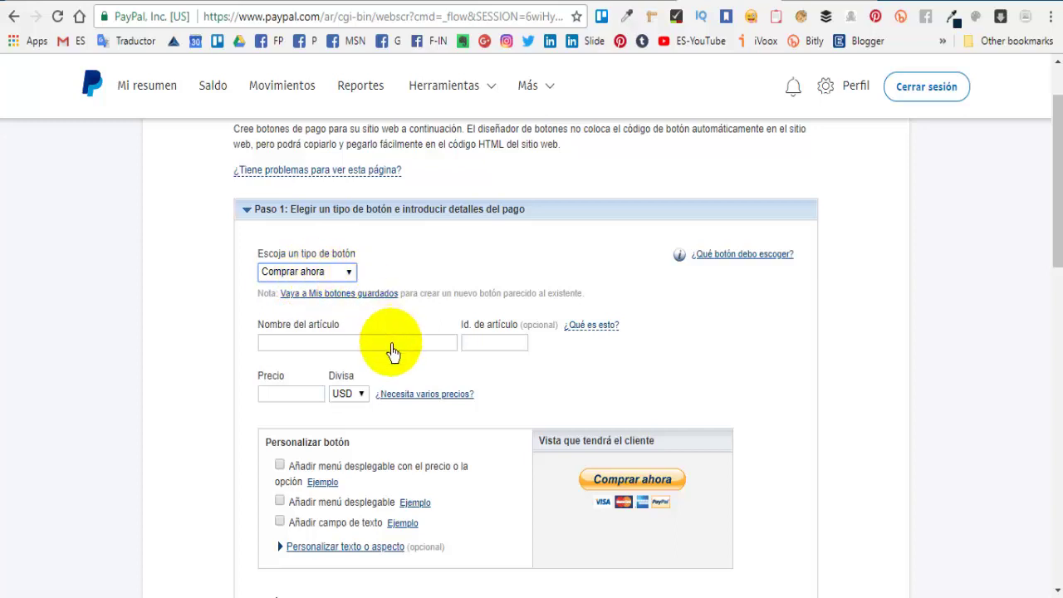
Name the article "Bolsa de dia de campo" and give it the article ID 153477.
{"action": "scroll", "coordinate": [393, 351], "scroll_direction": "down", "scroll_amount": 1}
{"action": "left_click", "coordinate": [357, 259]}
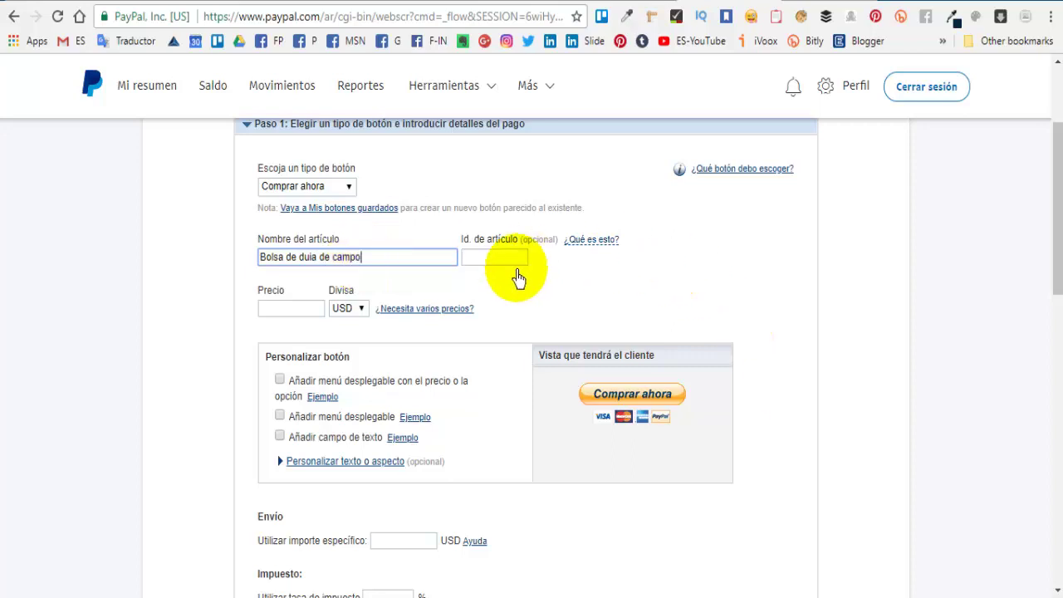
{"action": "left_click", "coordinate": [317, 259]}
{"action": "left_click", "coordinate": [337, 317]}
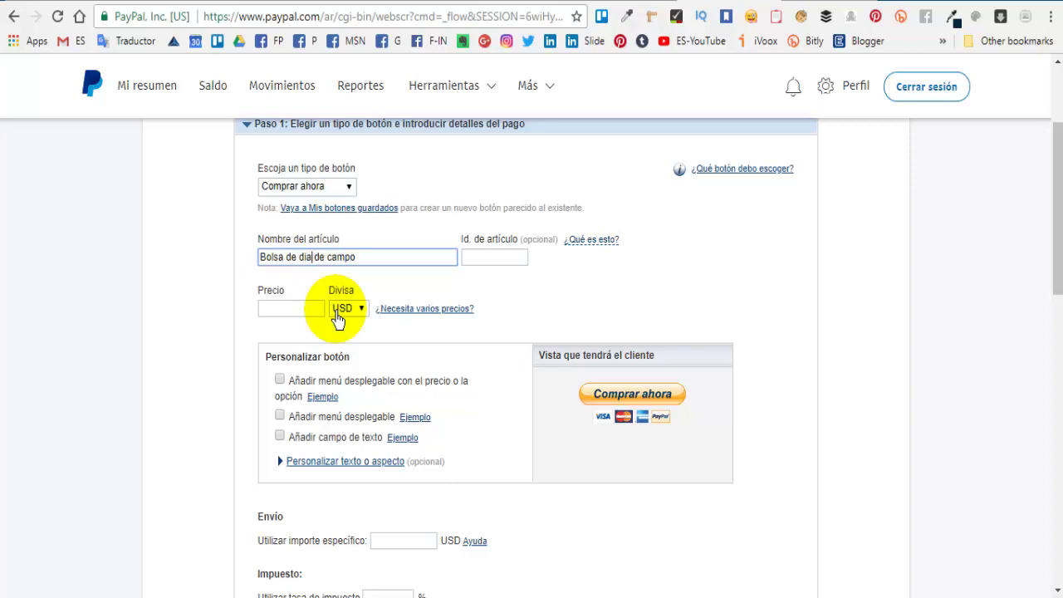
{"action": "left_click", "coordinate": [500, 259]}
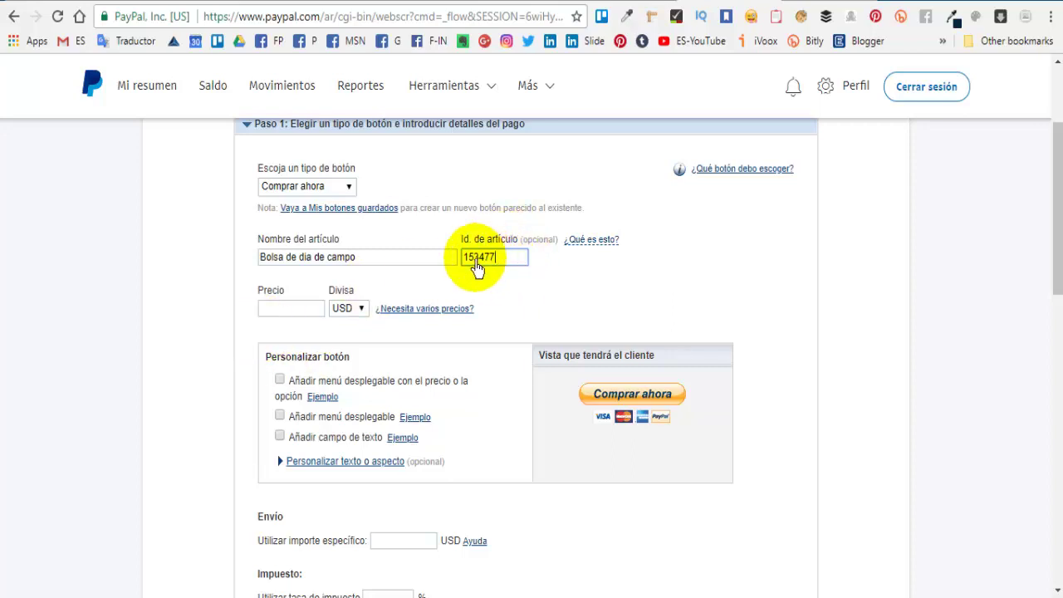
{"action": "mouse_move", "coordinate": [607, 245]}
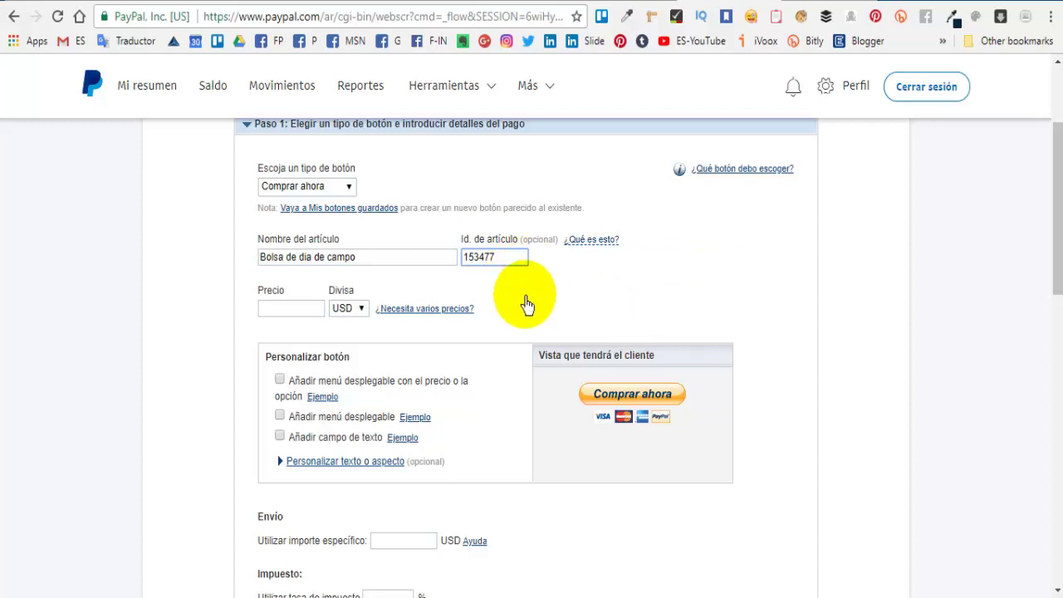
Set the article's price to 30 with USD as the currency.
{"action": "left_click", "coordinate": [279, 317]}
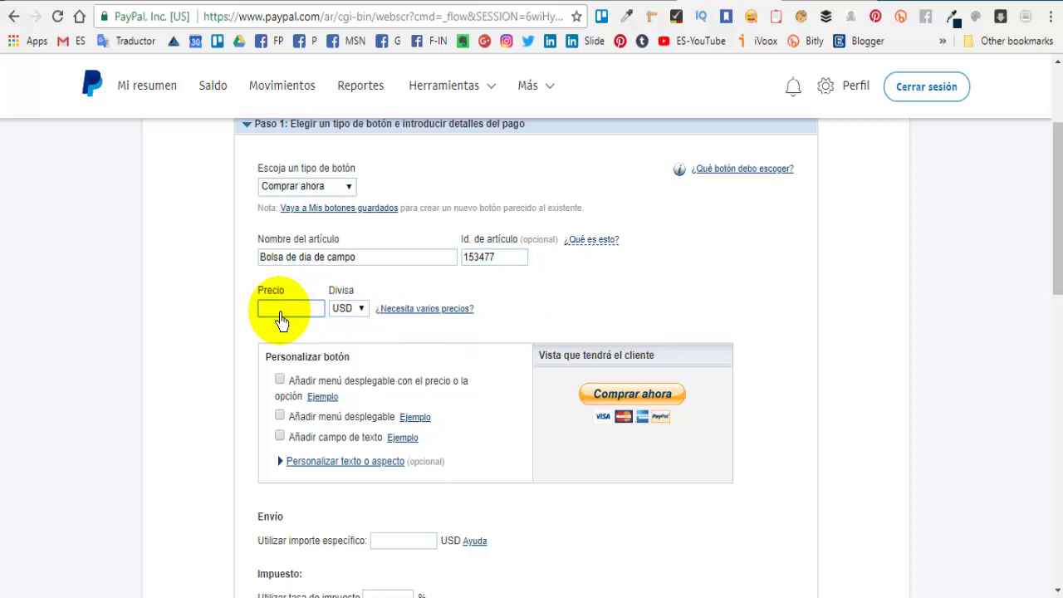
{"action": "type", "text": "30"}
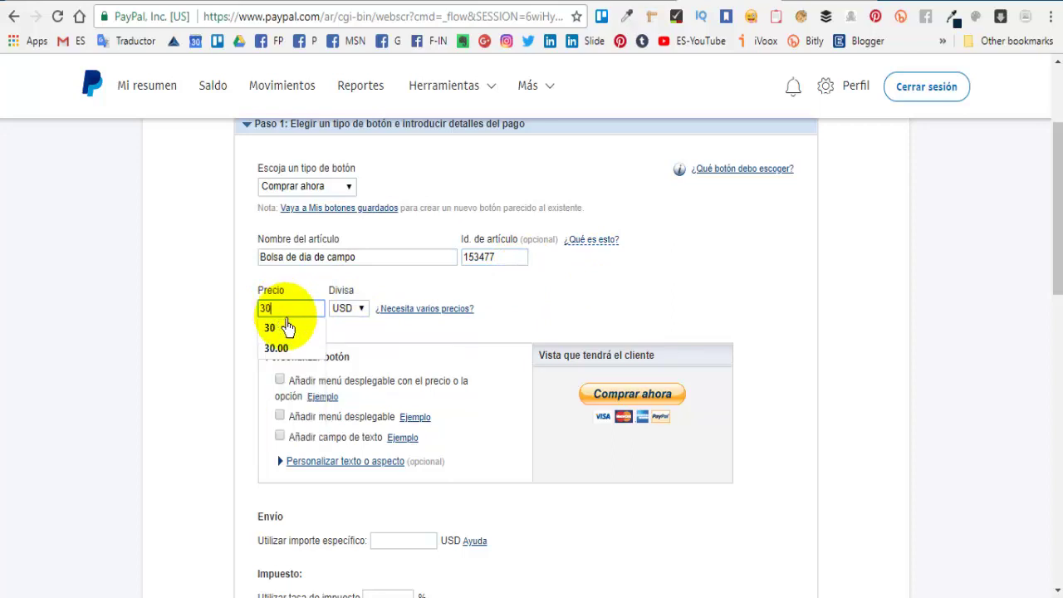
{"action": "left_click", "coordinate": [285, 328]}
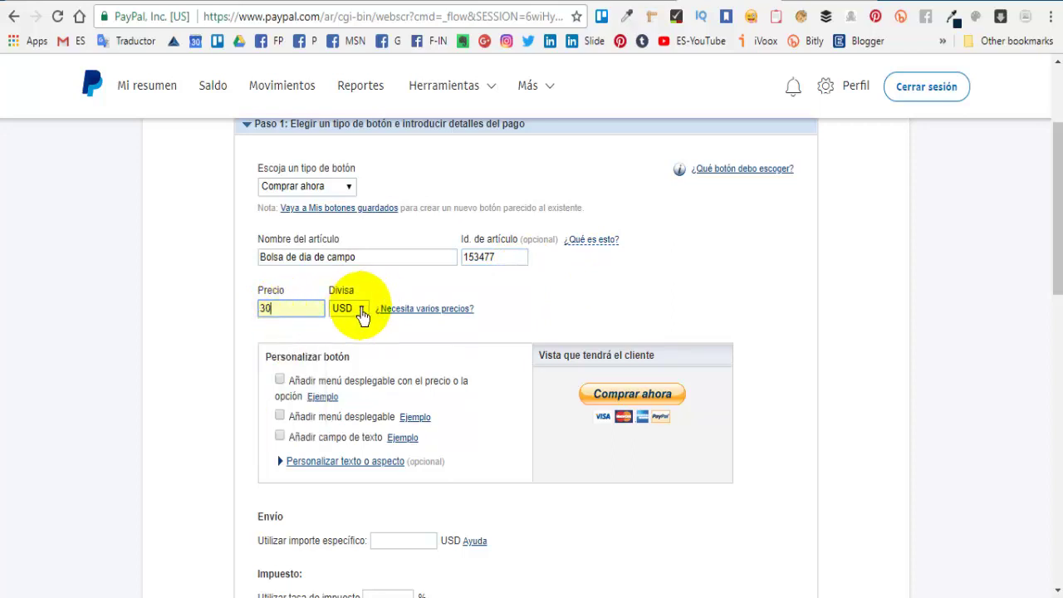
{"action": "left_click", "coordinate": [359, 313]}
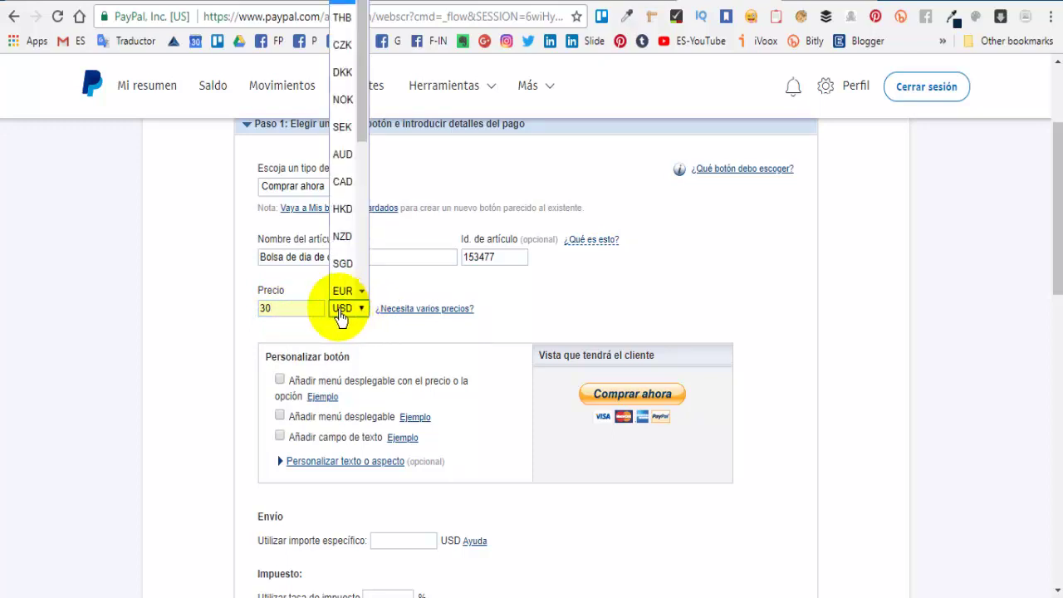
{"action": "left_click", "coordinate": [343, 319]}
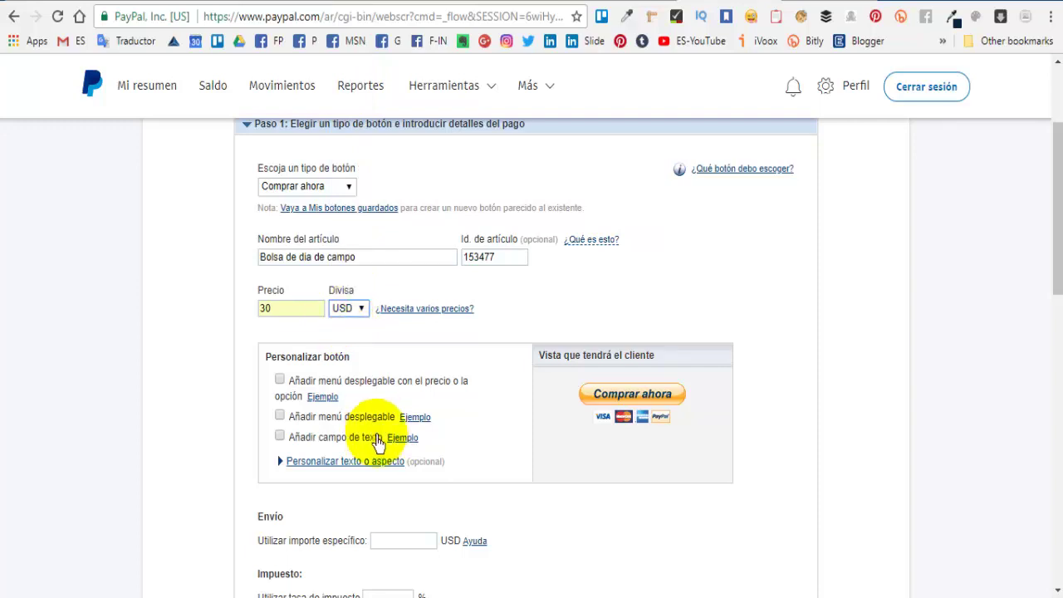
Add a dropdown menu with prices to the button, setting Opción 2 to 50 and Opción 3 to 90 USD.
{"action": "scroll", "coordinate": [382, 436], "scroll_direction": "down", "scroll_amount": 1}
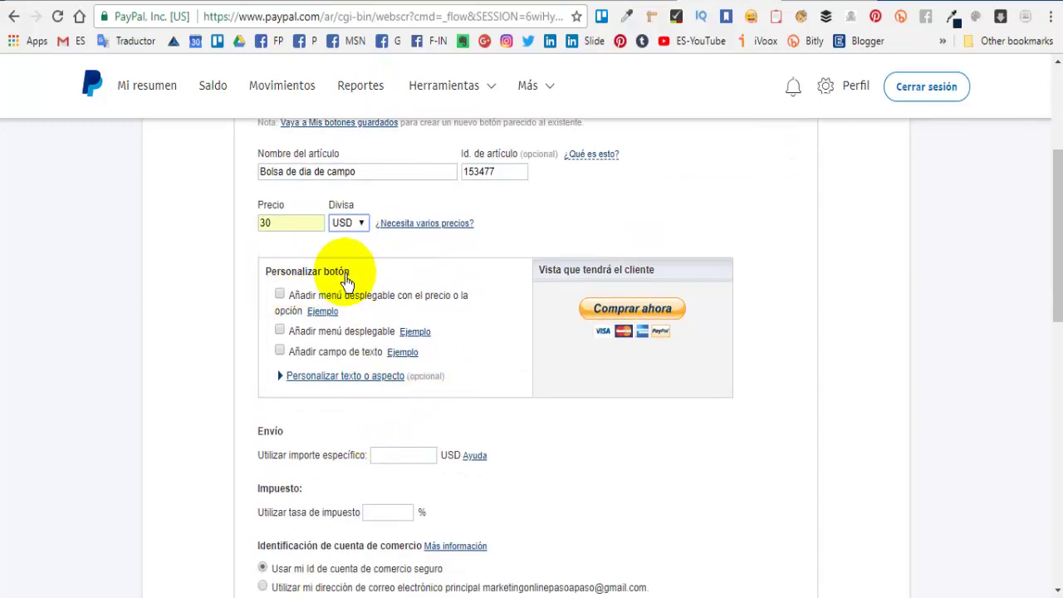
{"action": "left_click", "coordinate": [280, 297]}
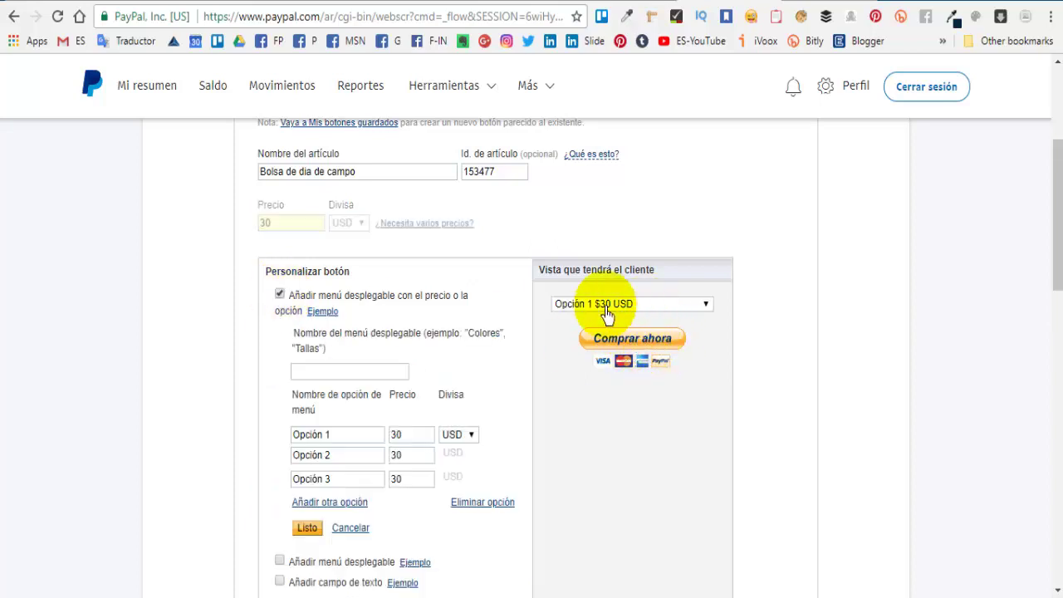
{"action": "left_click", "coordinate": [706, 305]}
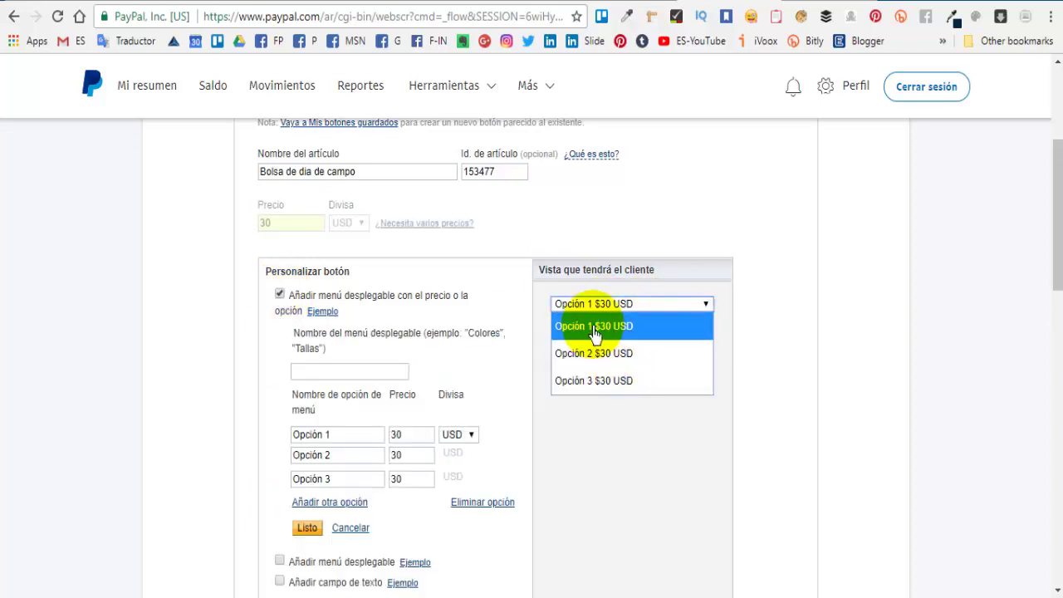
{"action": "left_click", "coordinate": [413, 462]}
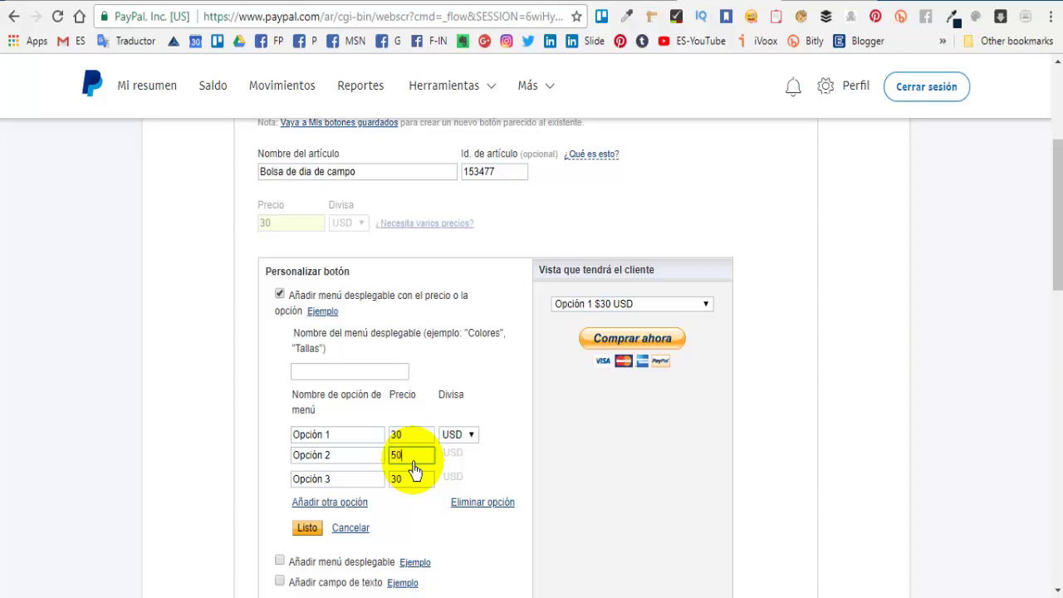
{"action": "left_click", "coordinate": [411, 481]}
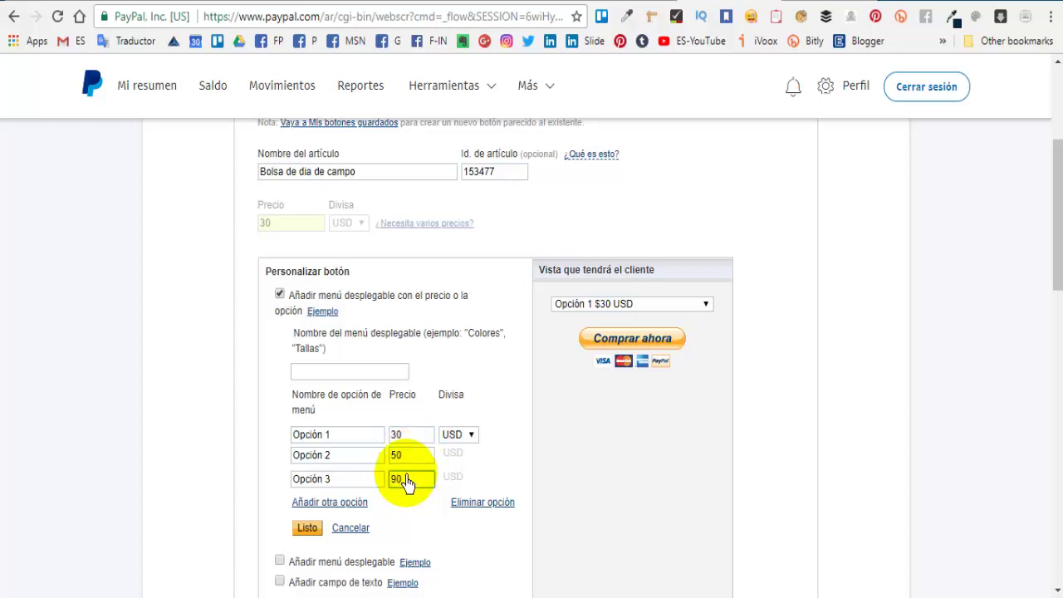
{"action": "left_click", "coordinate": [487, 471]}
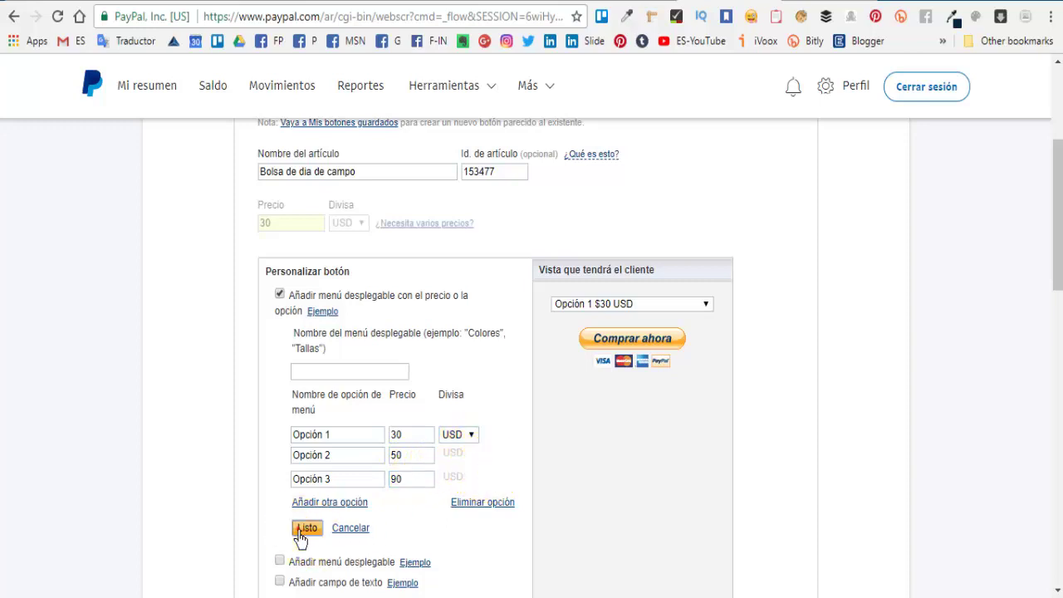
{"action": "left_click", "coordinate": [306, 528]}
Check the options in the customer preview and remove the priced dropdown menu from the button.
{"action": "left_click", "coordinate": [703, 256]}
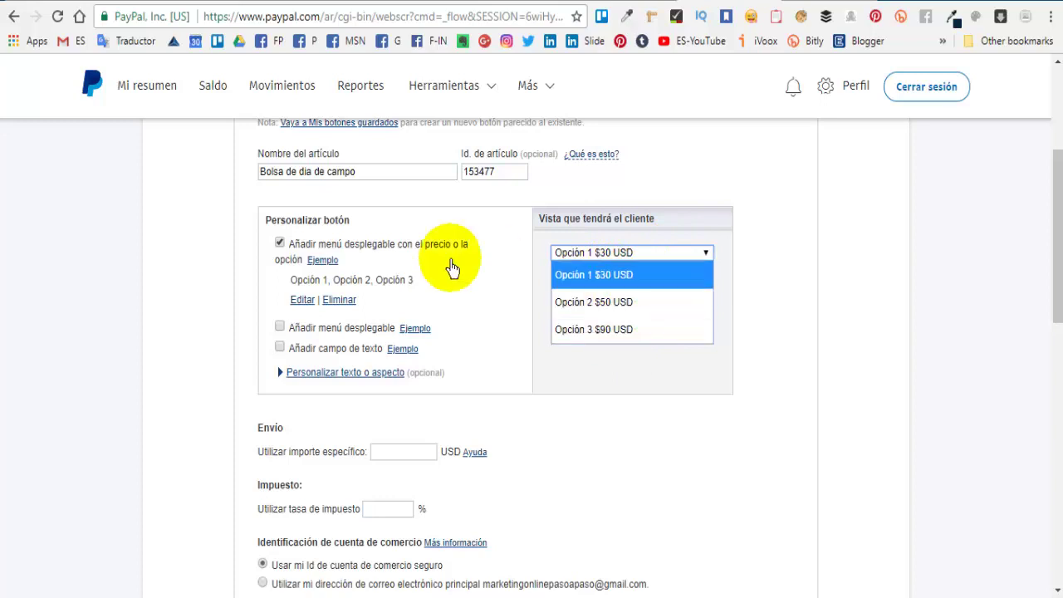
{"action": "scroll", "coordinate": [391, 325], "scroll_direction": "up", "scroll_amount": 2}
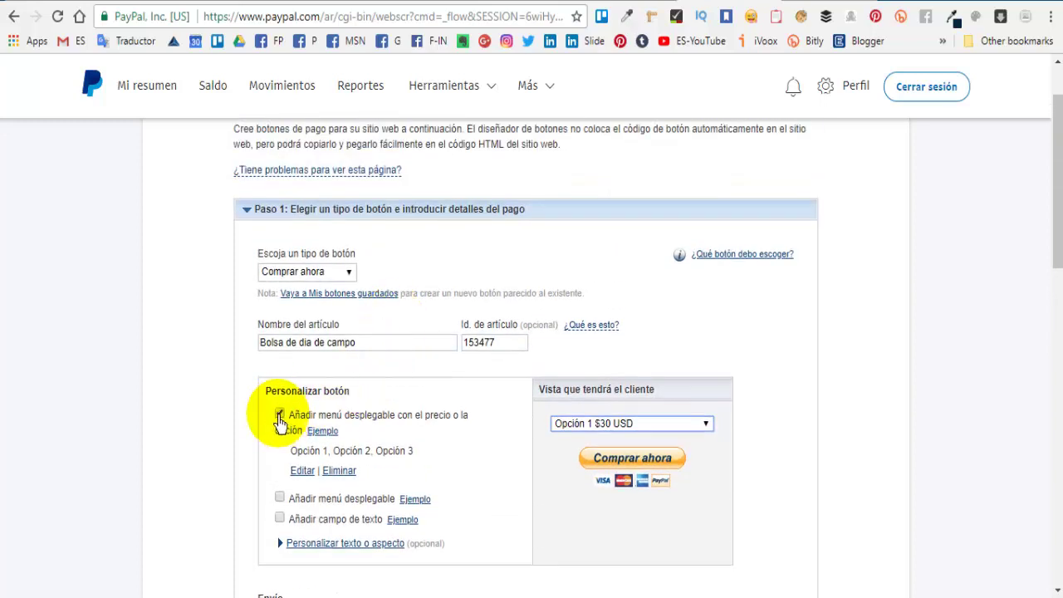
{"action": "left_click", "coordinate": [280, 415]}
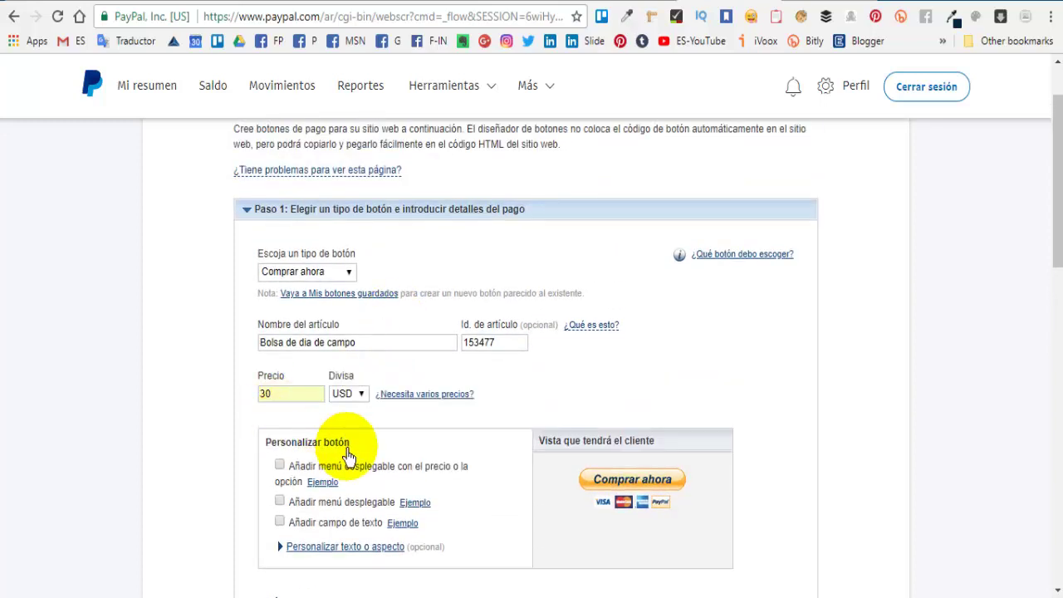
Review the button customization, shipping amount and tax rate fields of the payment details.
{"action": "scroll", "coordinate": [380, 462], "scroll_direction": "down", "scroll_amount": 1}
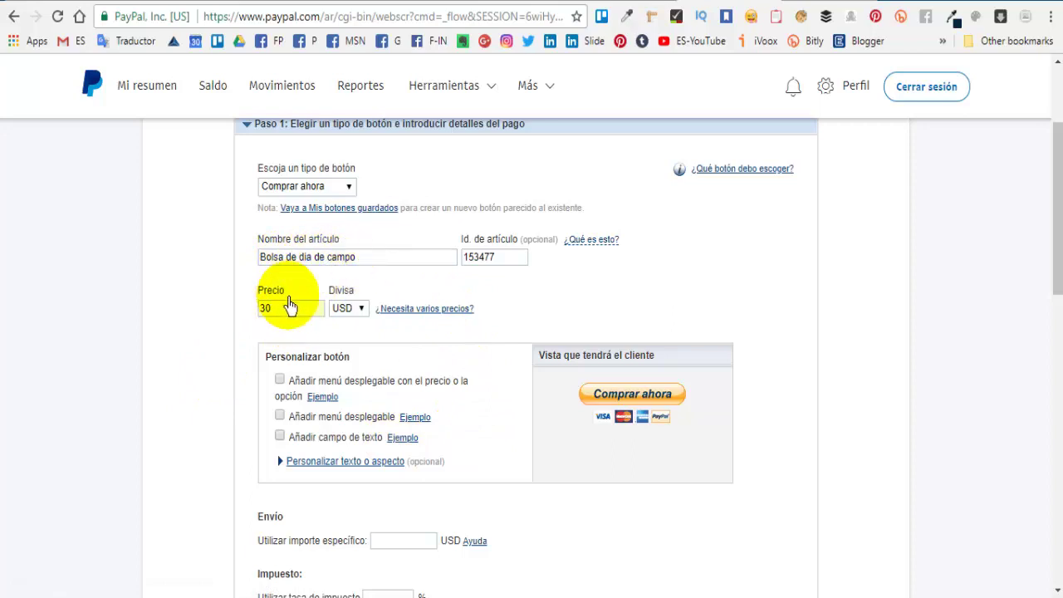
{"action": "scroll", "coordinate": [337, 362], "scroll_direction": "down", "scroll_amount": 2}
{"action": "scroll", "coordinate": [368, 356], "scroll_direction": "down", "scroll_amount": 2}
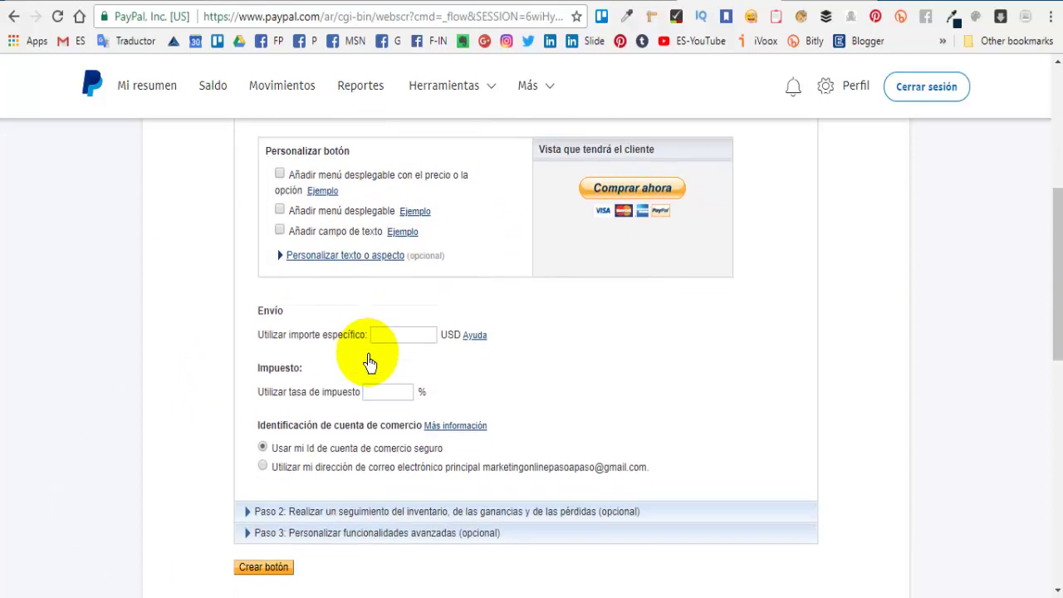
{"action": "scroll", "coordinate": [255, 249], "scroll_direction": "up", "scroll_amount": 2}
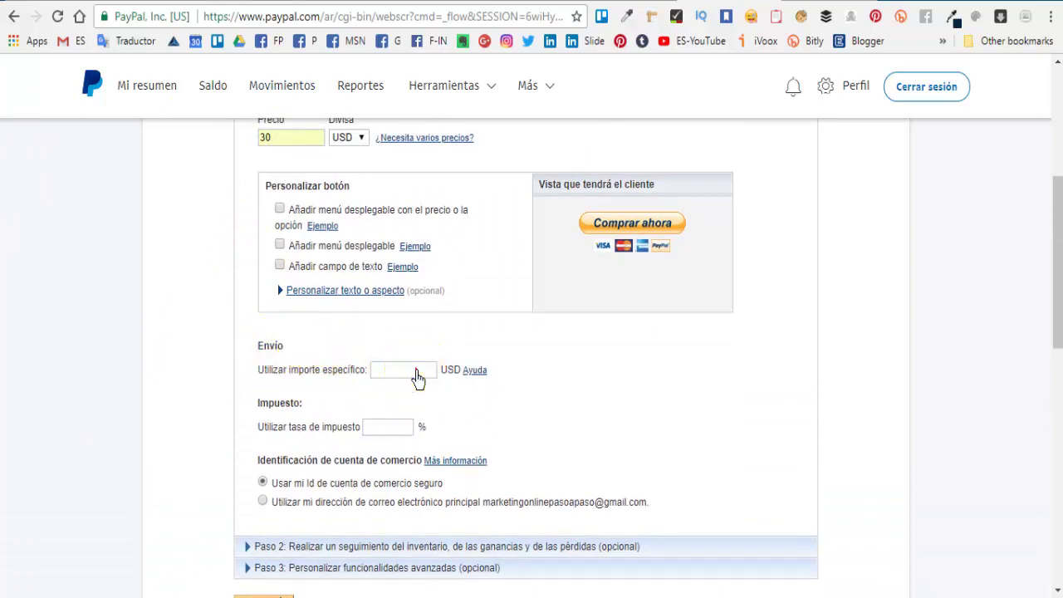
{"action": "left_click", "coordinate": [388, 430]}
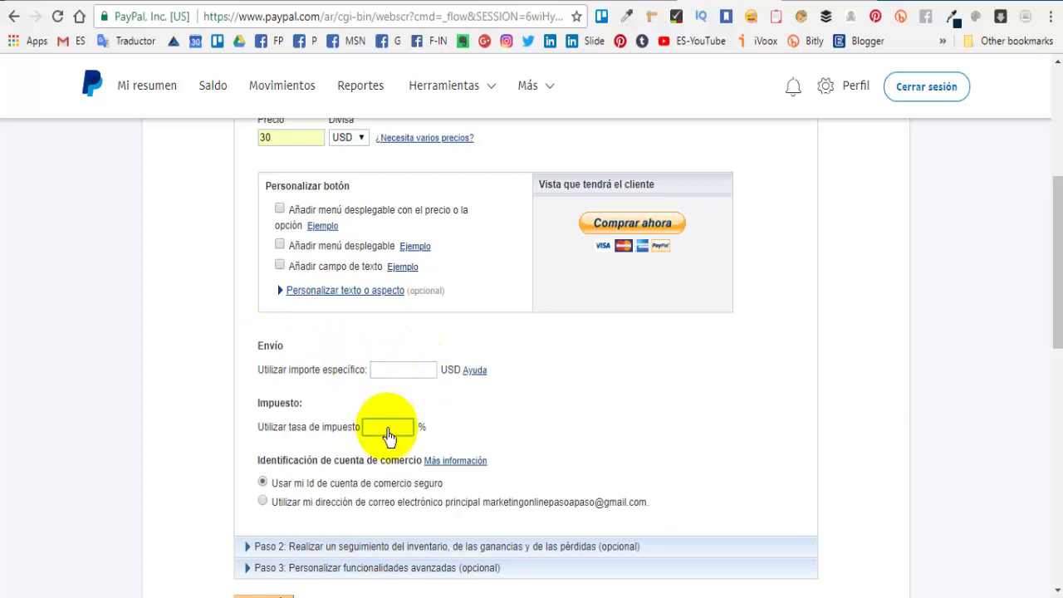
Expand Paso 2 and review its options for saving the button and tracking inventory, profits and losses.
{"action": "scroll", "coordinate": [388, 432], "scroll_direction": "down", "scroll_amount": 1}
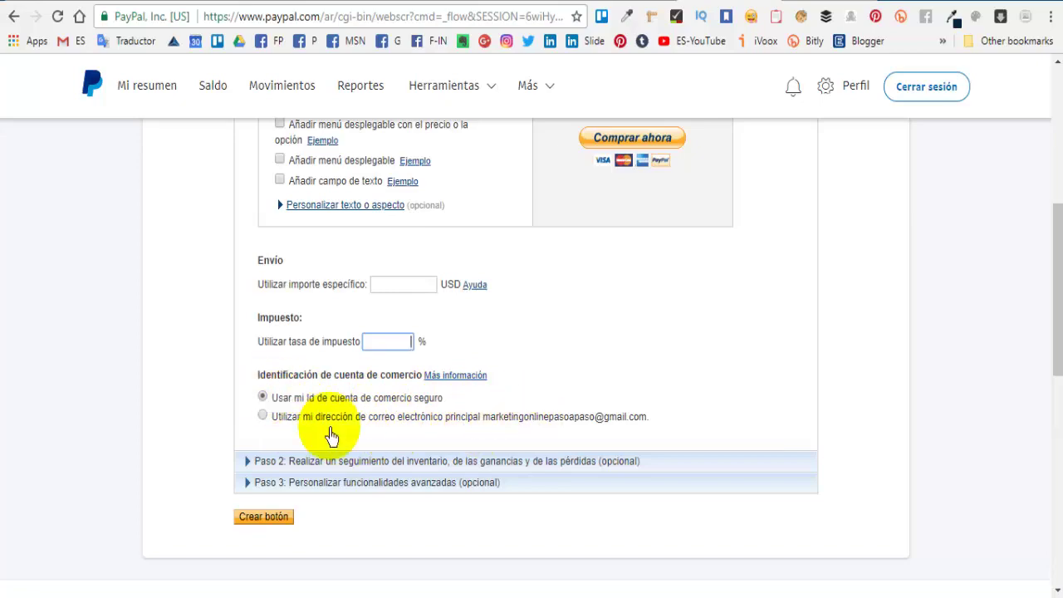
{"action": "left_click", "coordinate": [327, 464]}
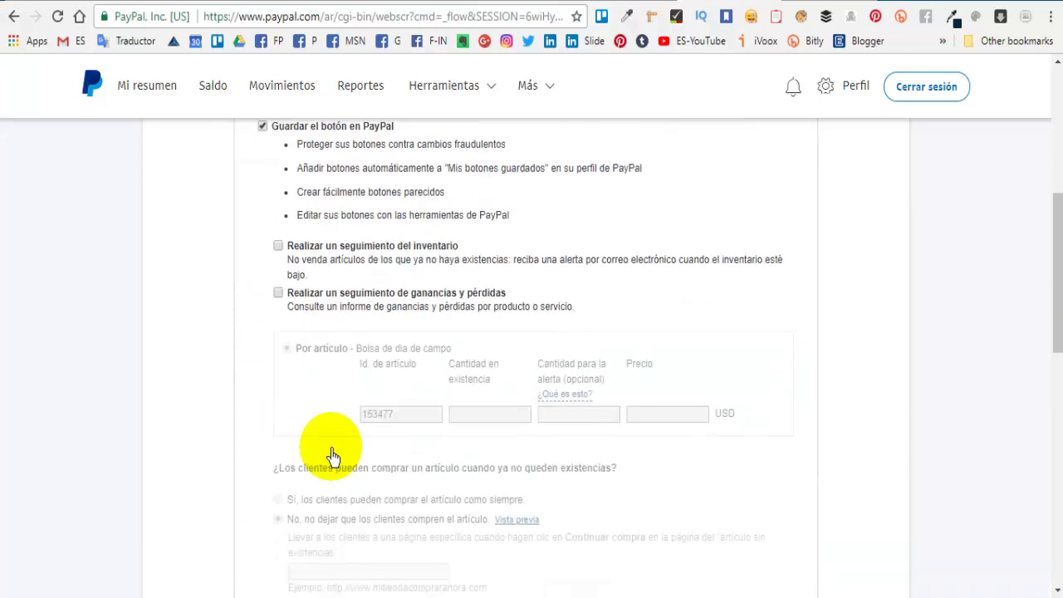
{"action": "scroll", "coordinate": [399, 482], "scroll_direction": "up", "scroll_amount": 4}
{"action": "scroll", "coordinate": [332, 373], "scroll_direction": "down", "scroll_amount": 2}
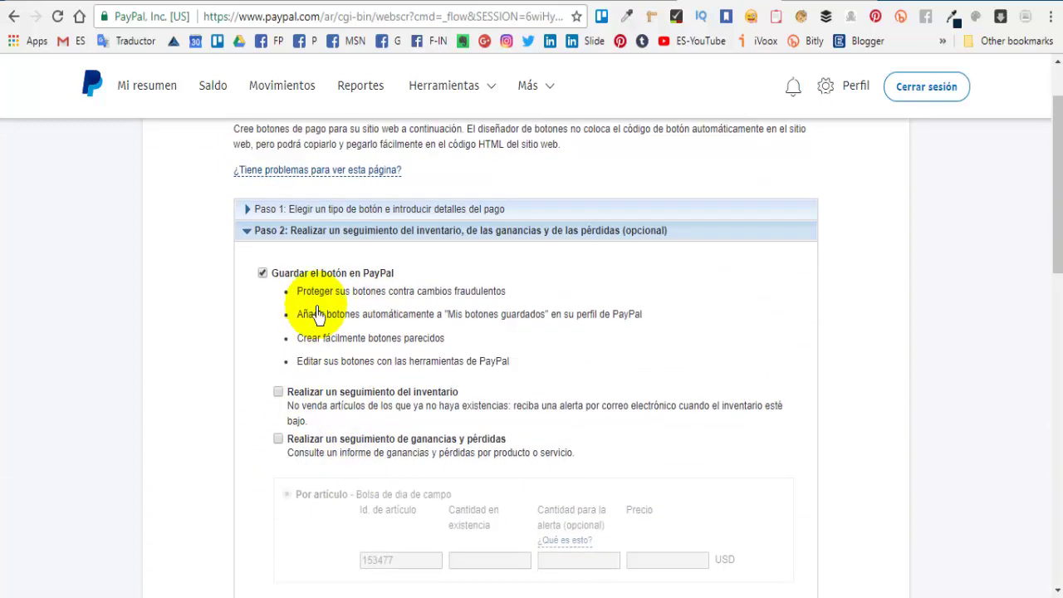
{"action": "scroll", "coordinate": [355, 439], "scroll_direction": "down", "scroll_amount": 1}
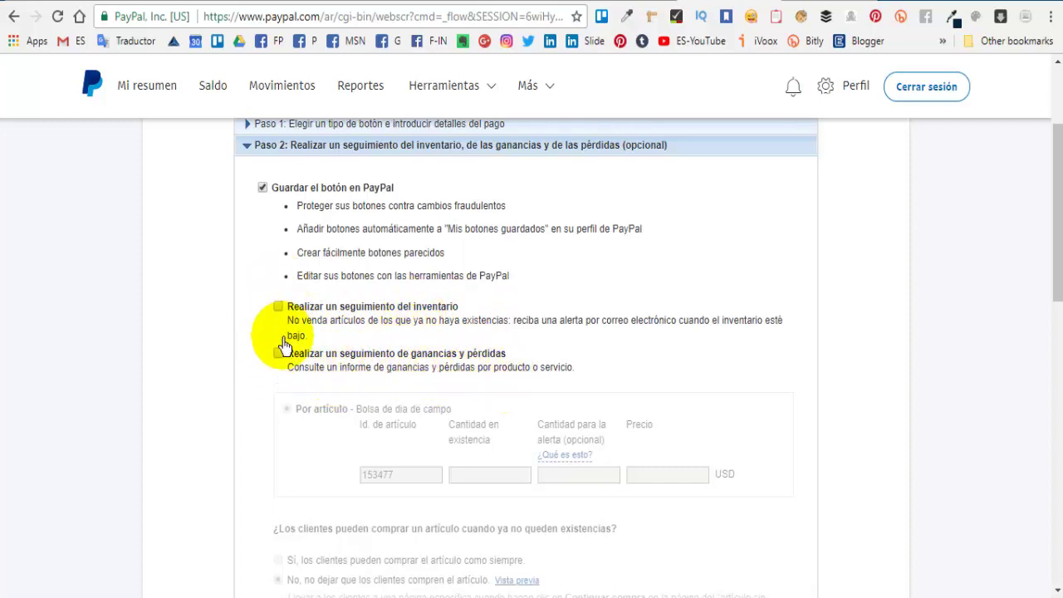
{"action": "scroll", "coordinate": [378, 366], "scroll_direction": "down", "scroll_amount": 3}
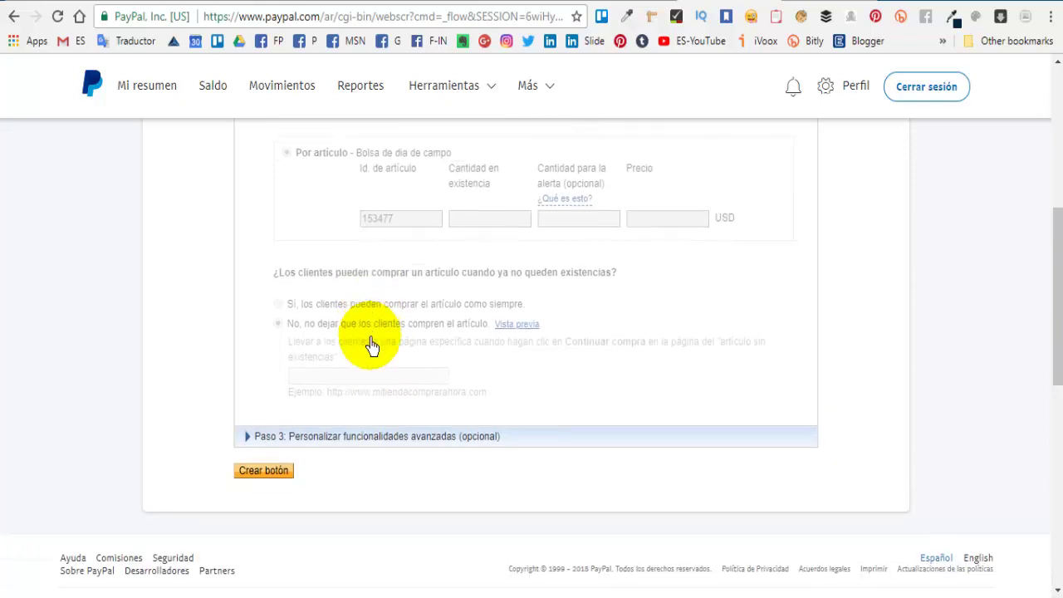
{"action": "scroll", "coordinate": [378, 369], "scroll_direction": "up", "scroll_amount": 1}
{"action": "scroll", "coordinate": [374, 357], "scroll_direction": "down", "scroll_amount": 2}
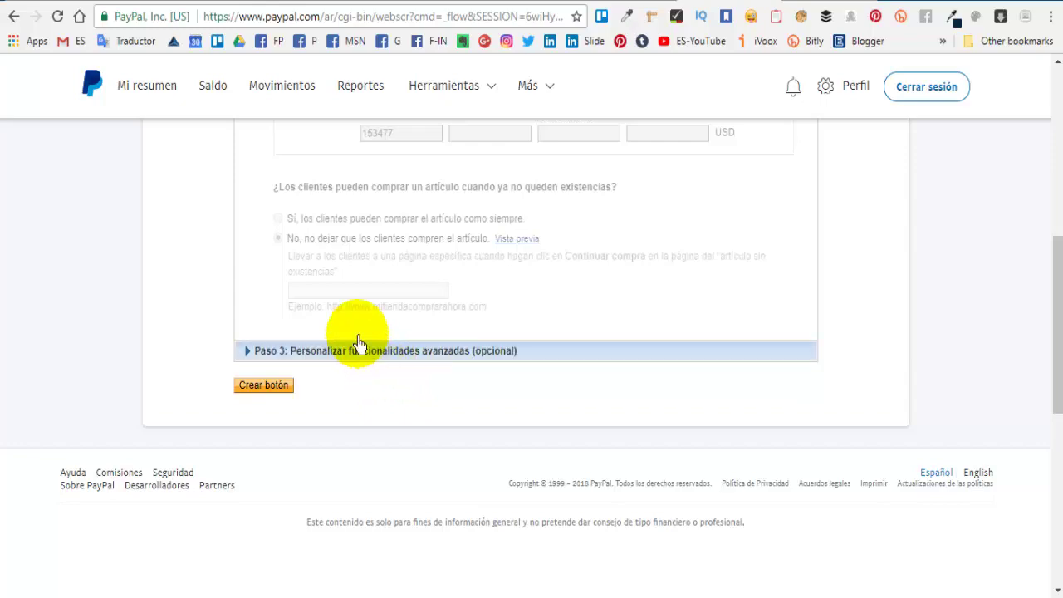
Expand Paso 3 and review its options for order quantities, special instructions, shipping address and redirect URLs.
{"action": "scroll", "coordinate": [407, 332], "scroll_direction": "up", "scroll_amount": 3}
{"action": "scroll", "coordinate": [283, 290], "scroll_direction": "up", "scroll_amount": 1}
{"action": "scroll", "coordinate": [384, 344], "scroll_direction": "down", "scroll_amount": 5}
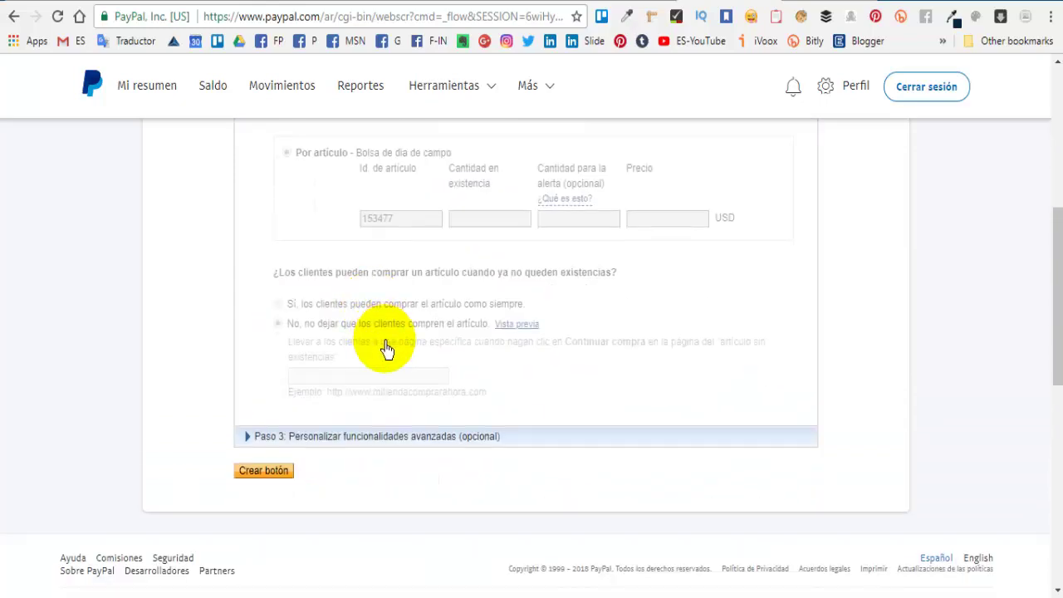
{"action": "left_click", "coordinate": [357, 267]}
{"action": "scroll", "coordinate": [379, 363], "scroll_direction": "up", "scroll_amount": 4}
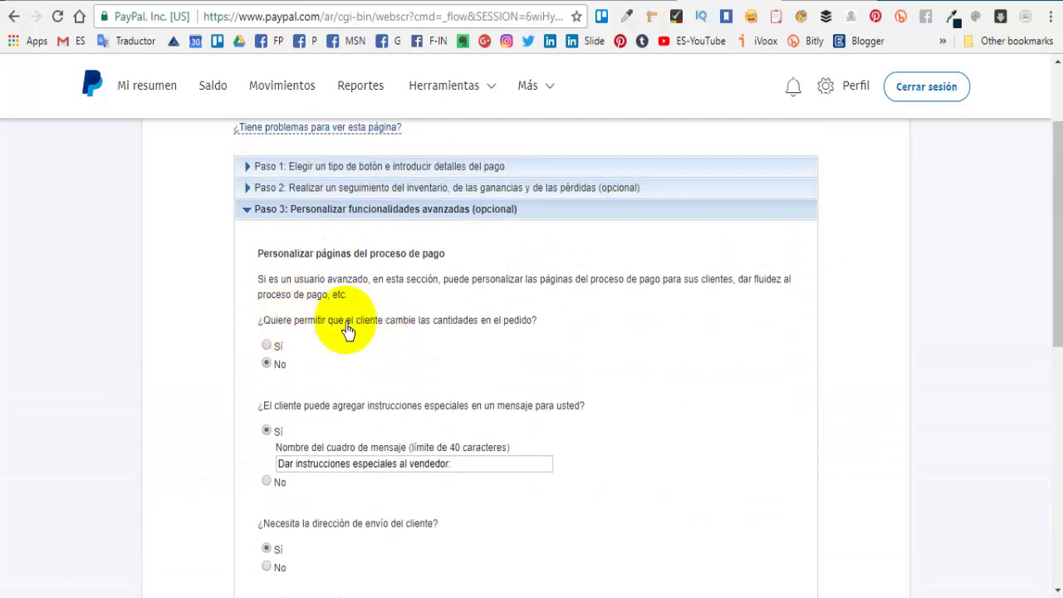
{"action": "scroll", "coordinate": [347, 331], "scroll_direction": "down", "scroll_amount": 1}
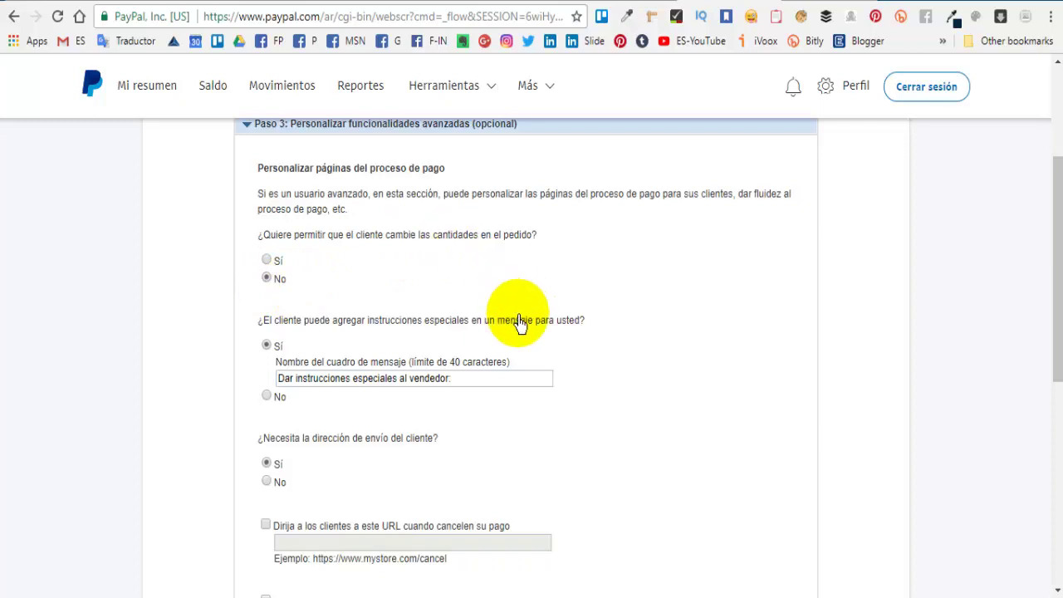
{"action": "scroll", "coordinate": [491, 323], "scroll_direction": "down", "scroll_amount": 1}
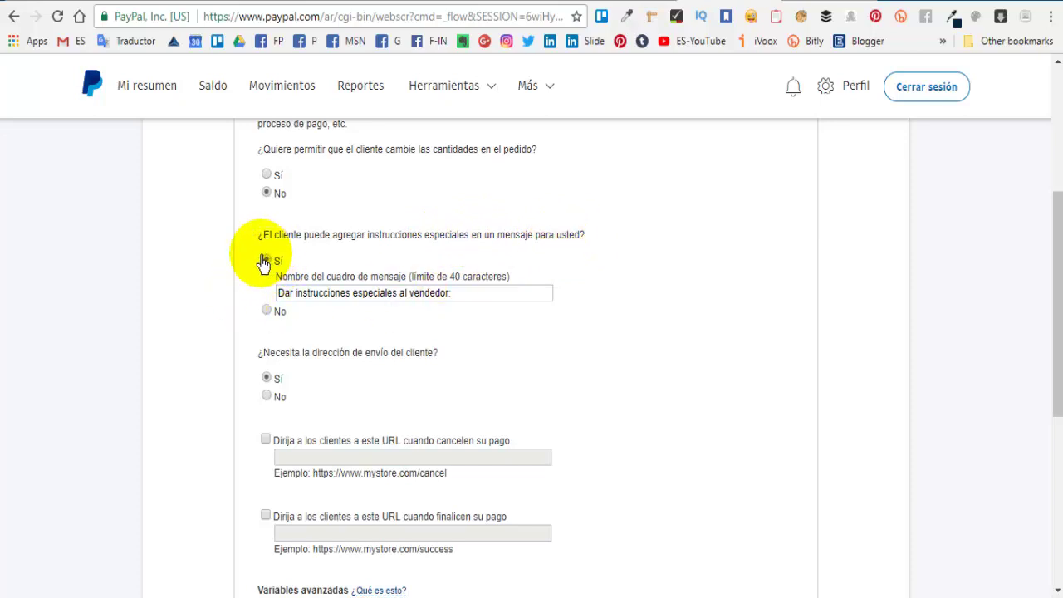
{"action": "left_click", "coordinate": [481, 299]}
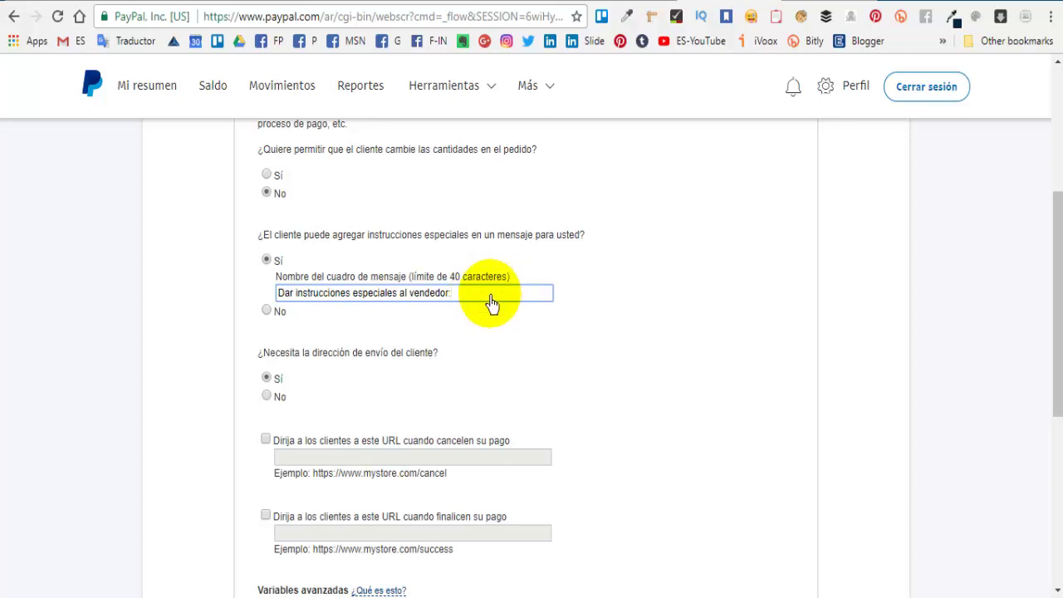
{"action": "scroll", "coordinate": [436, 318], "scroll_direction": "down", "scroll_amount": 1}
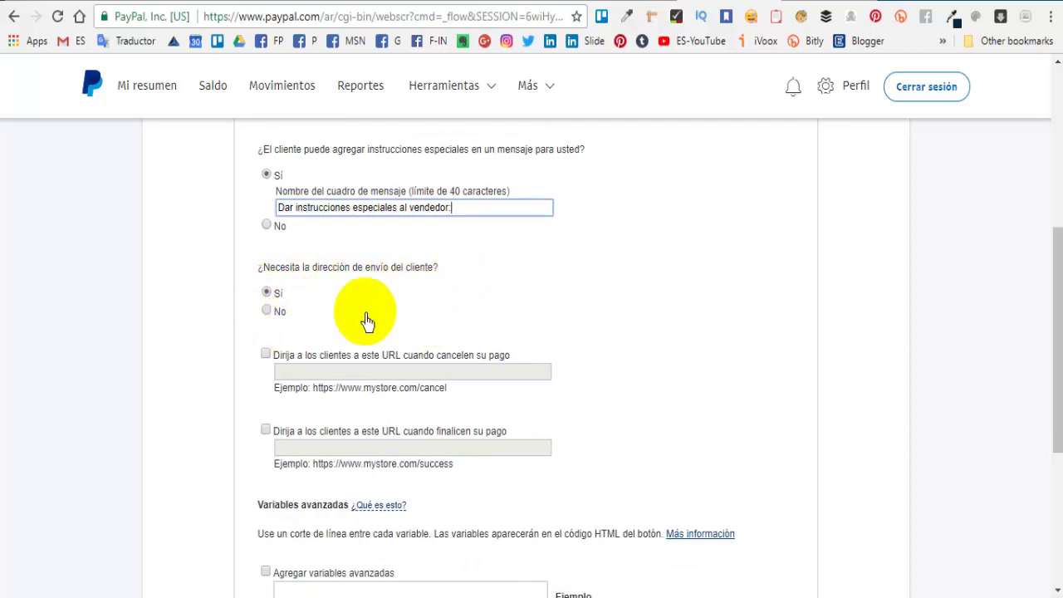
{"action": "scroll", "coordinate": [374, 324], "scroll_direction": "down", "scroll_amount": 1}
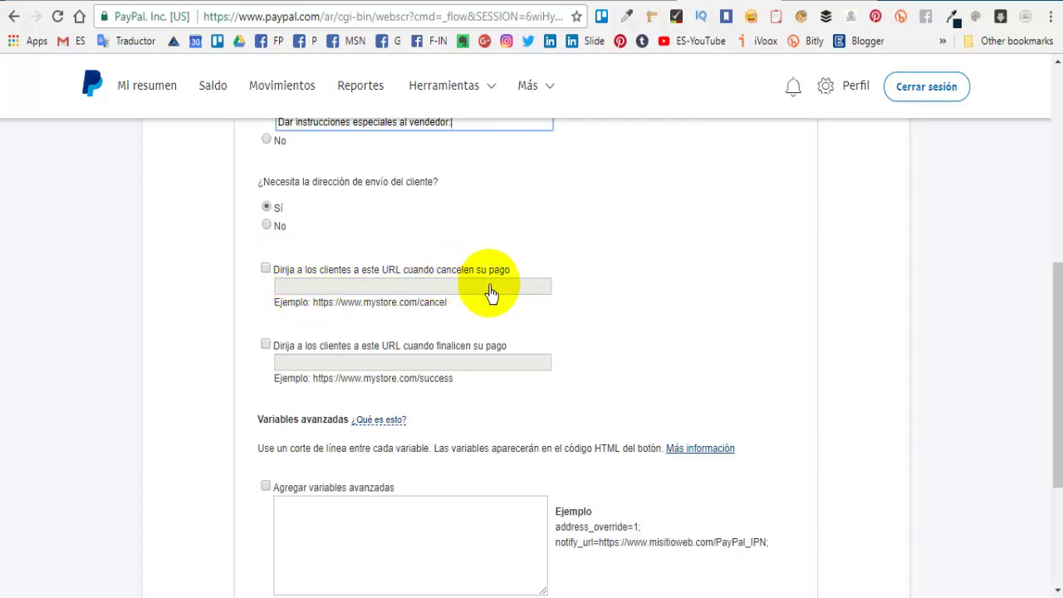
Enable redirecting customers to a URL when they finish their payment, leaving the URL blank, and create the button.
{"action": "scroll", "coordinate": [402, 410], "scroll_direction": "down", "scroll_amount": 1}
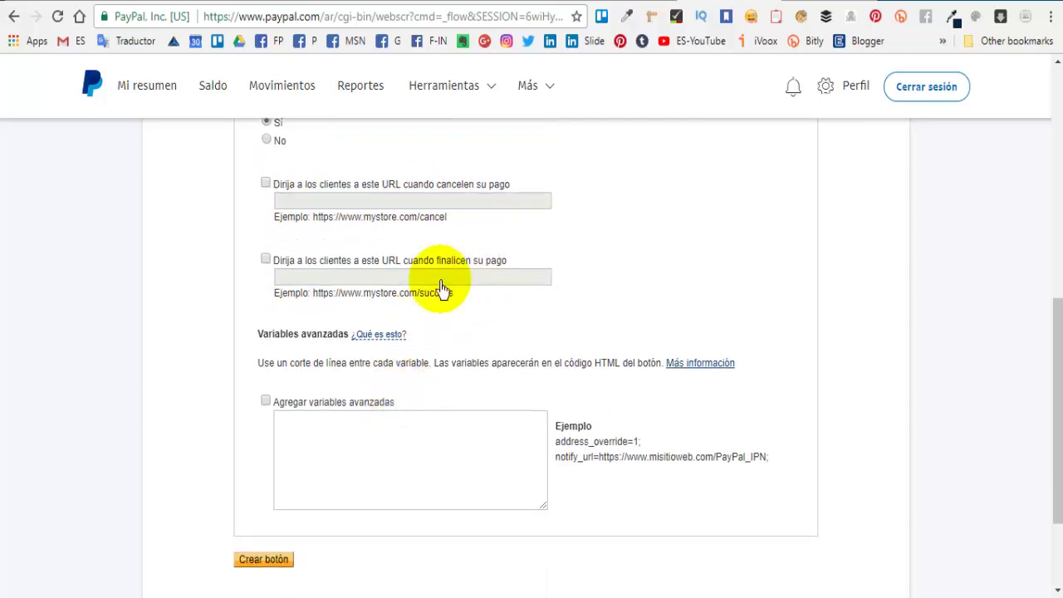
{"action": "left_click", "coordinate": [266, 260]}
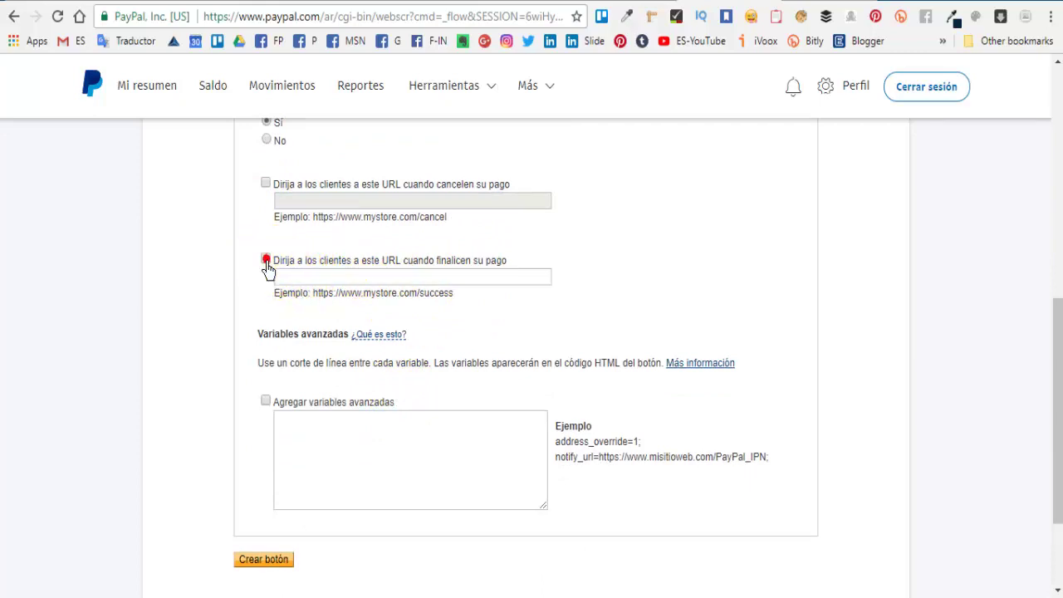
{"action": "left_click", "coordinate": [304, 280]}
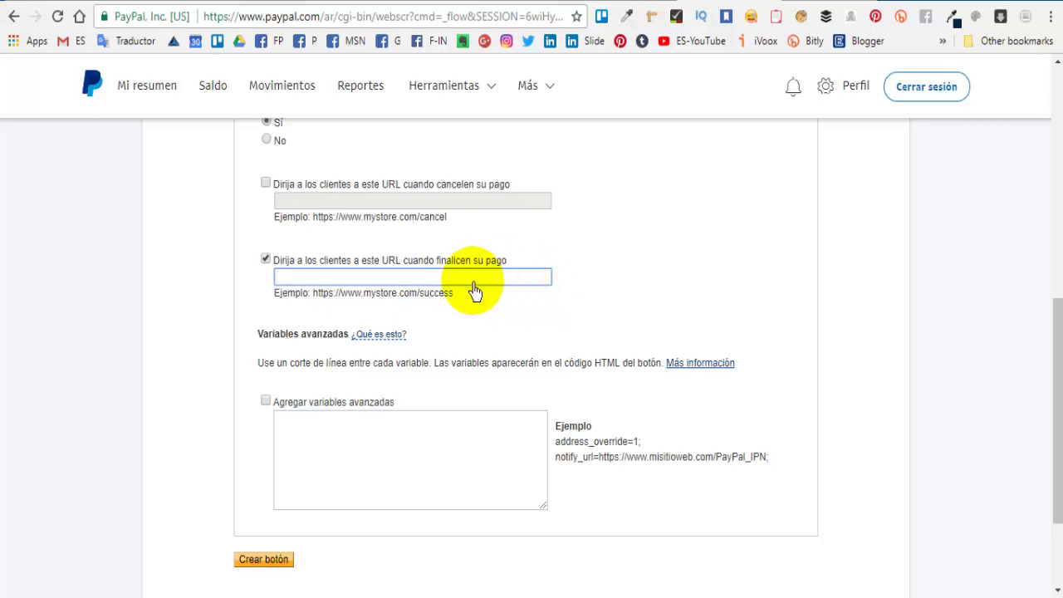
{"action": "scroll", "coordinate": [489, 311], "scroll_direction": "down", "scroll_amount": 1}
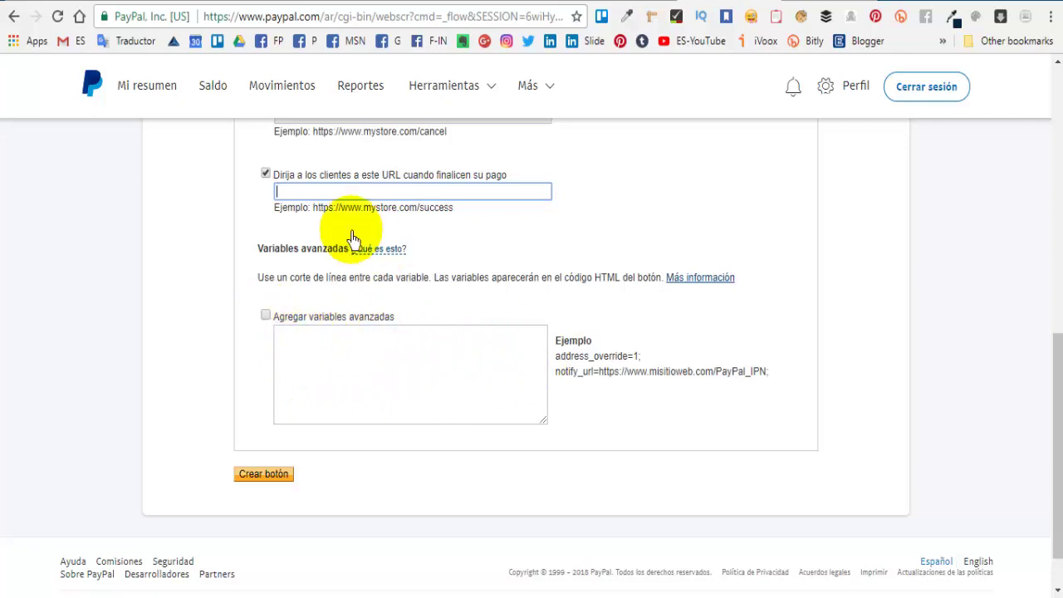
{"action": "left_click", "coordinate": [262, 478]}
{"action": "left_click", "coordinate": [262, 480]}
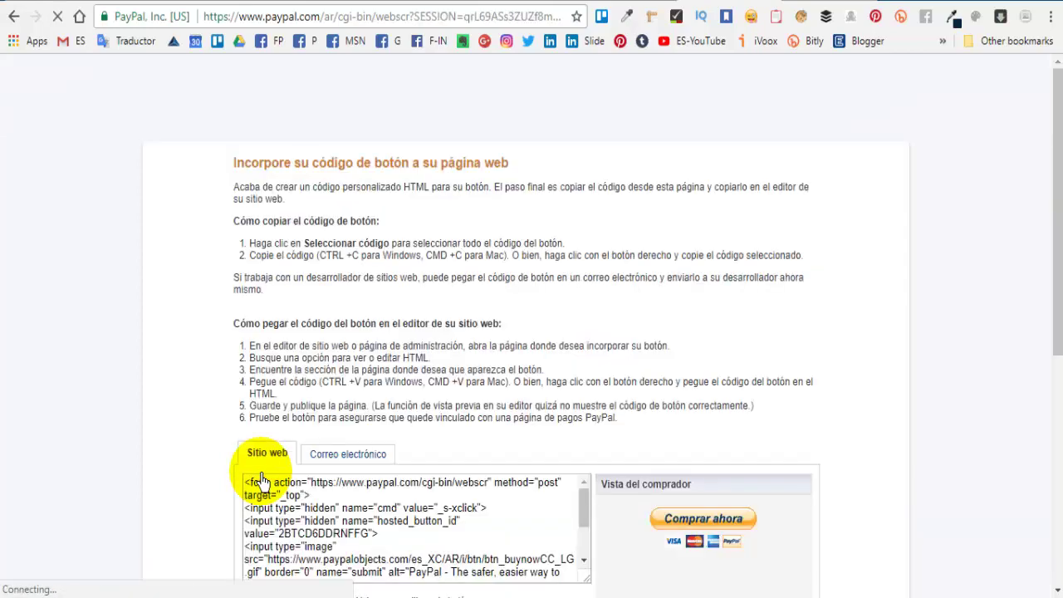
Select the Comprar ahora button's HTML code for embedding in a website.
{"action": "scroll", "coordinate": [382, 427], "scroll_direction": "down", "scroll_amount": 2}
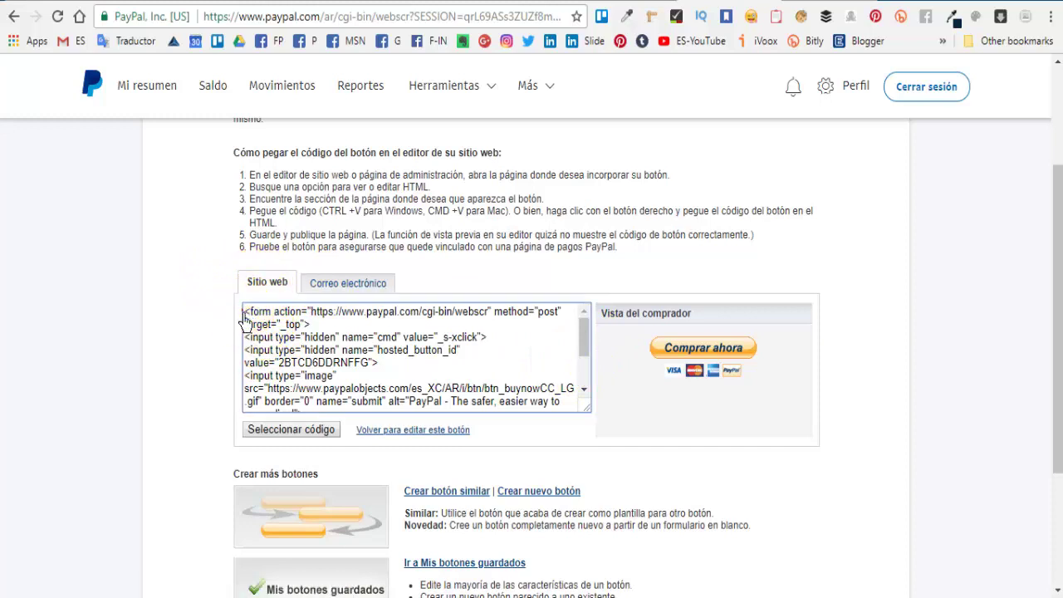
{"action": "left_click", "coordinate": [245, 320]}
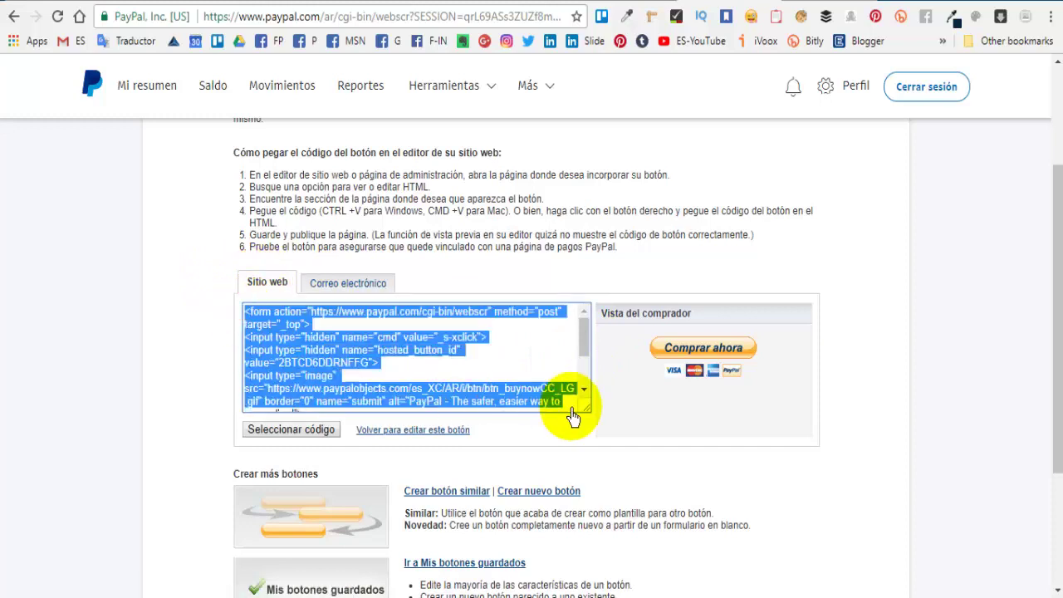
{"action": "left_click", "coordinate": [276, 341]}
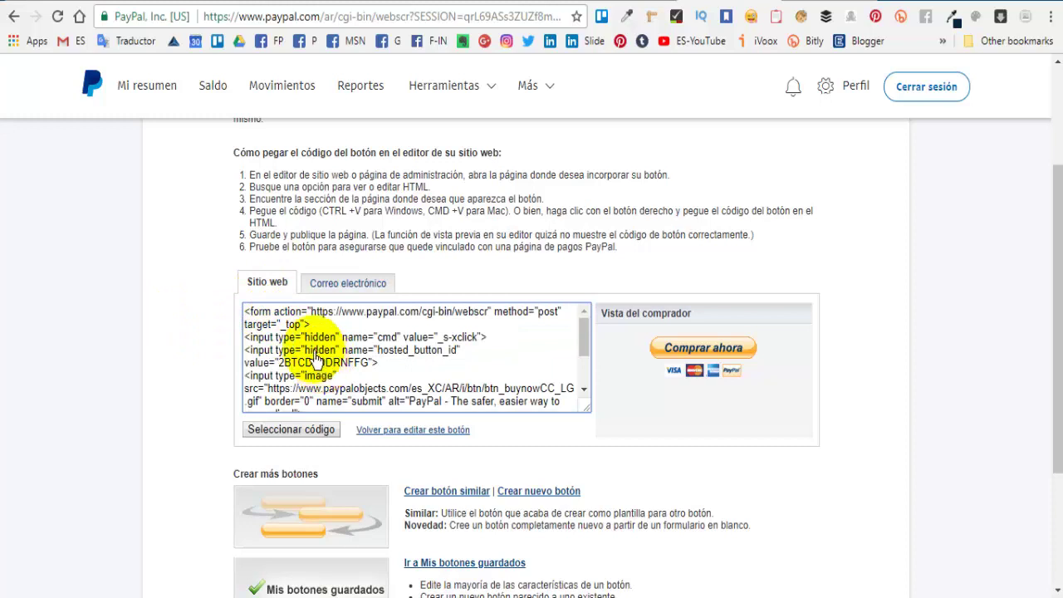
{"action": "left_click_drag", "start_coordinate": [247, 322], "coordinate": [569, 403]}
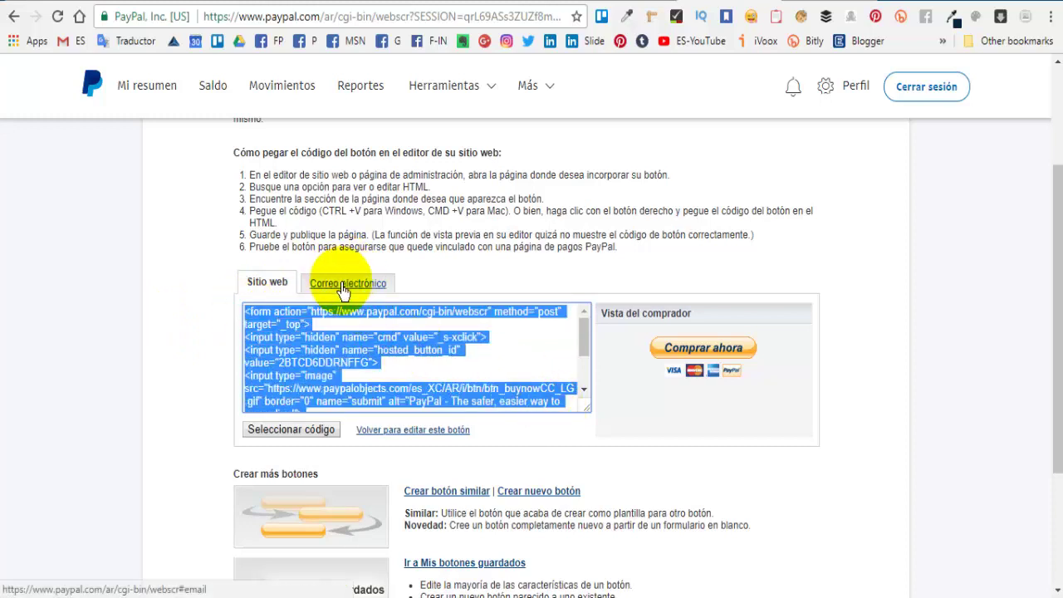
Display the e-mail version of the button code and copy its full payment link.
{"action": "left_click", "coordinate": [352, 286]}
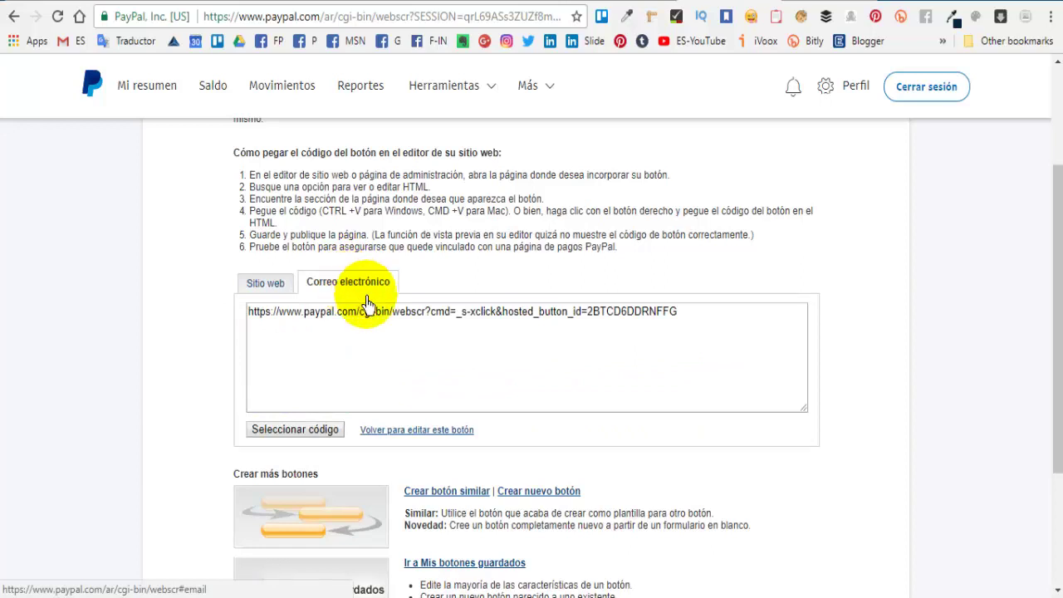
{"action": "left_click_drag", "start_coordinate": [682, 315], "coordinate": [254, 320]}
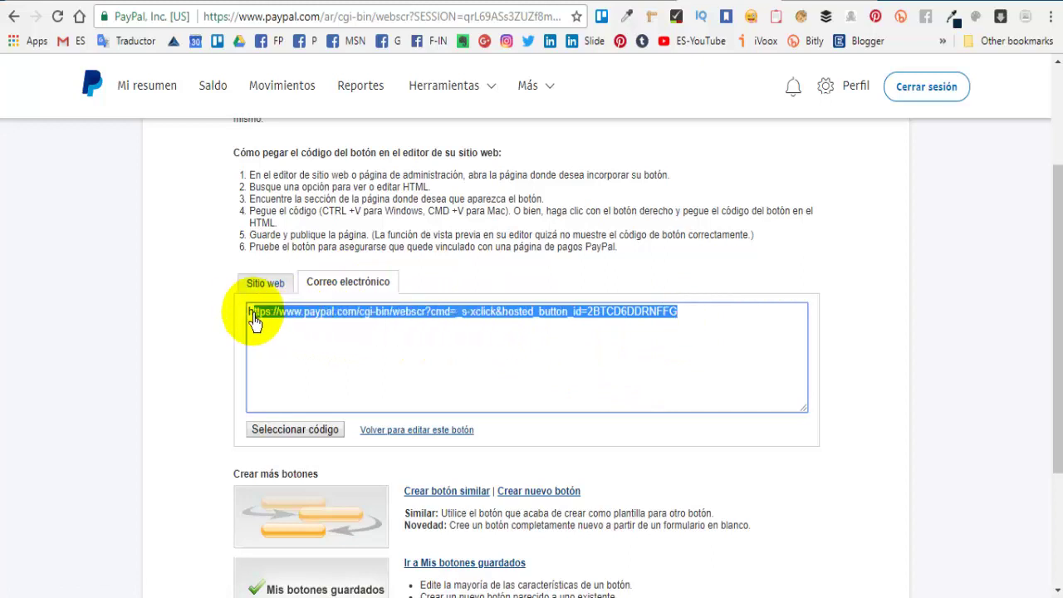
{"action": "right_click", "coordinate": [456, 309]}
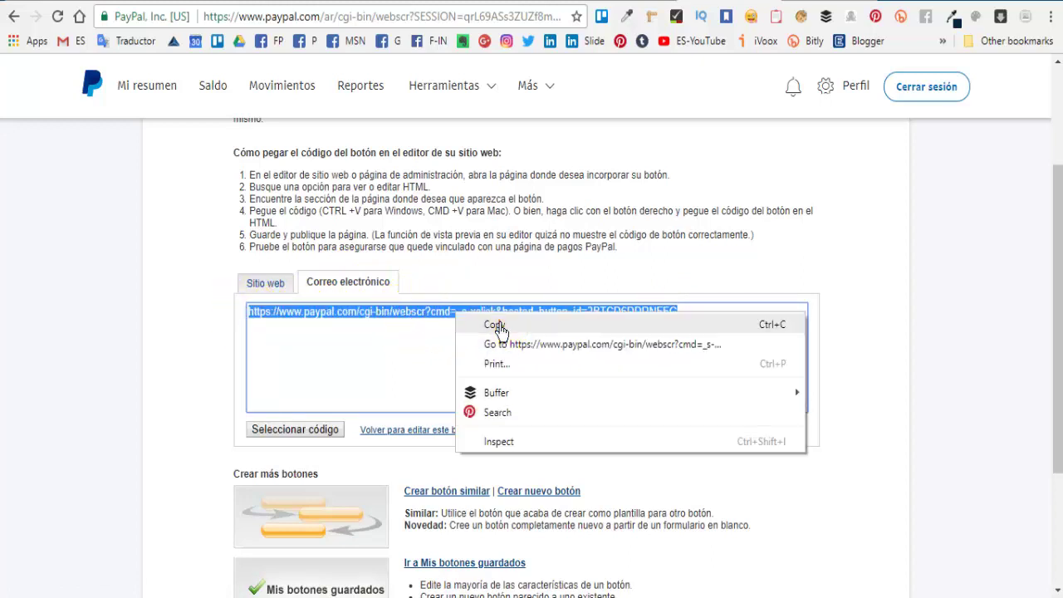
{"action": "left_click", "coordinate": [495, 325]}
{"action": "left_click", "coordinate": [451, 373]}
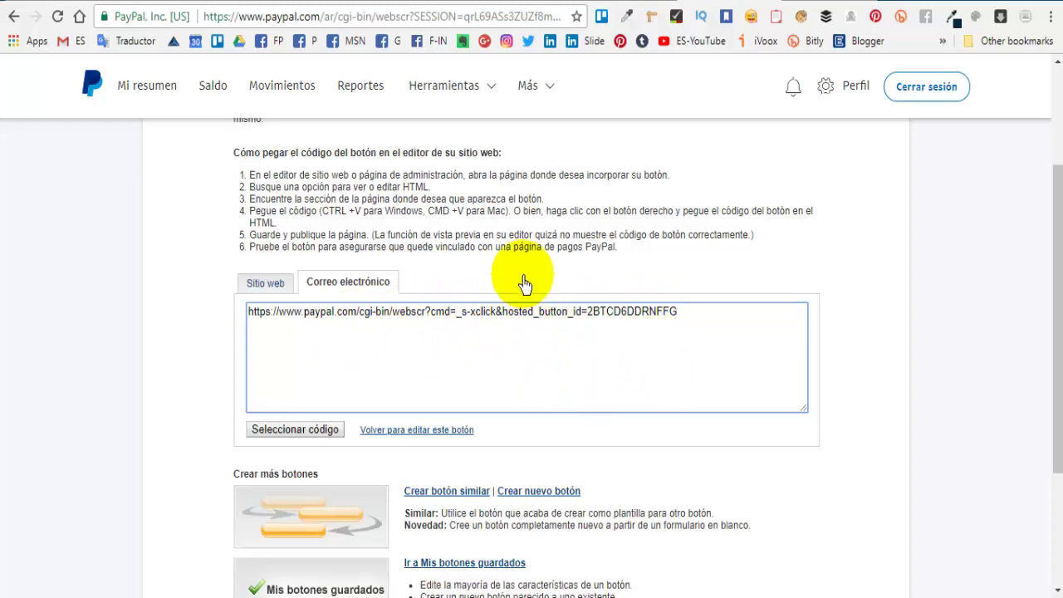
{"action": "left_click_drag", "start_coordinate": [685, 316], "coordinate": [237, 321]}
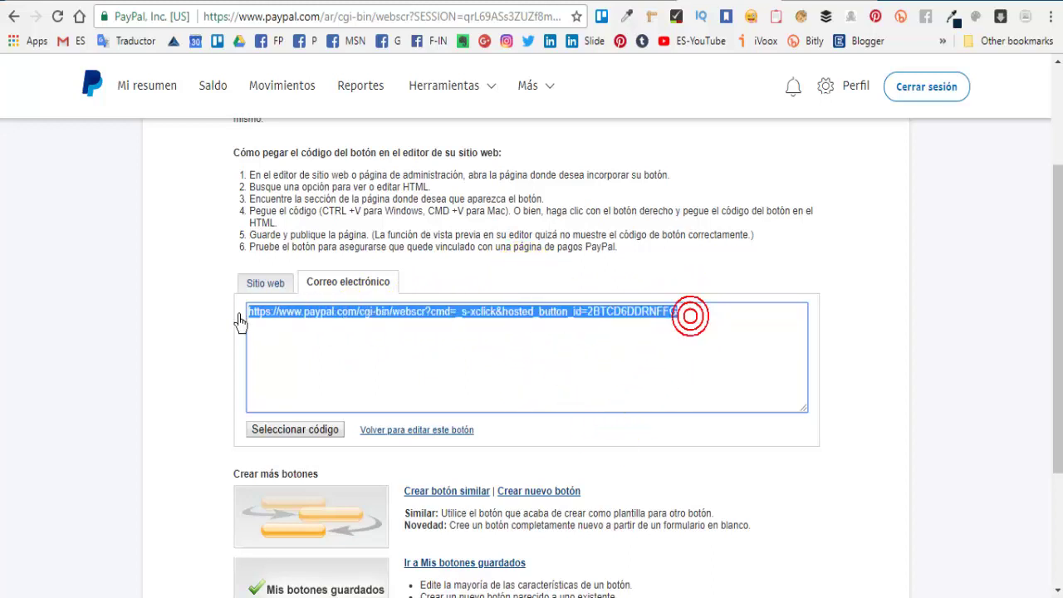
{"action": "right_click", "coordinate": [312, 314]}
{"action": "left_click", "coordinate": [368, 327]}
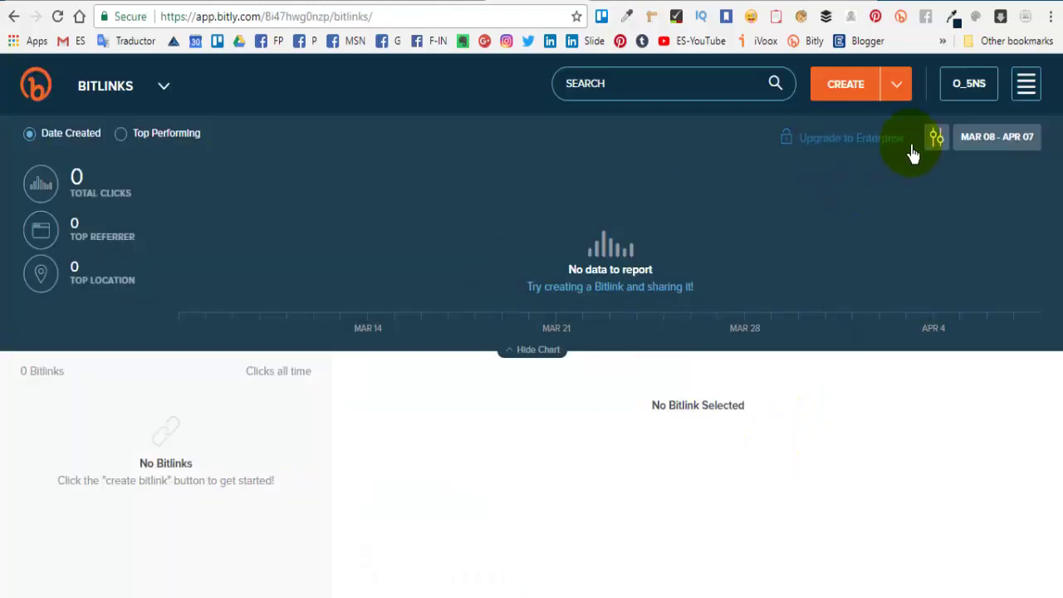
Switch to Bitly and create a Bitlink from the copied PayPal payment link.
{"action": "left_click", "coordinate": [840, 93]}
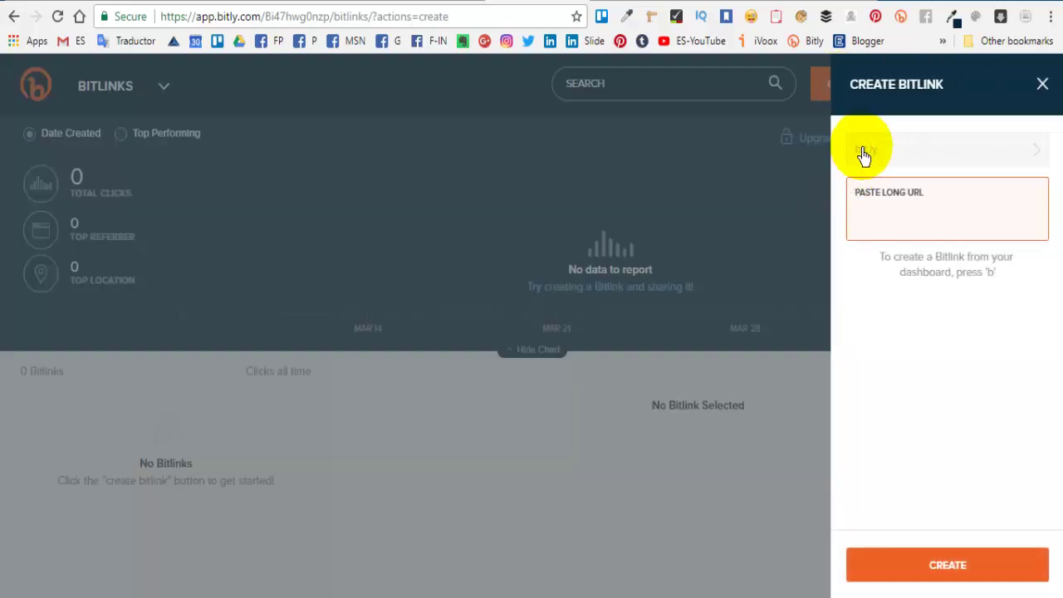
{"action": "right_click", "coordinate": [865, 224]}
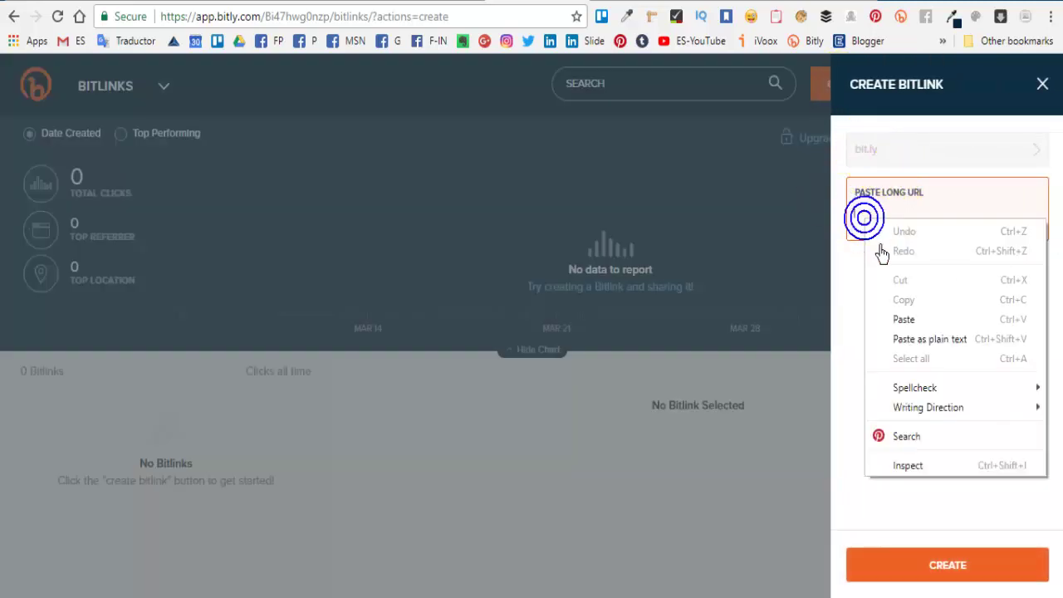
{"action": "left_click", "coordinate": [902, 316]}
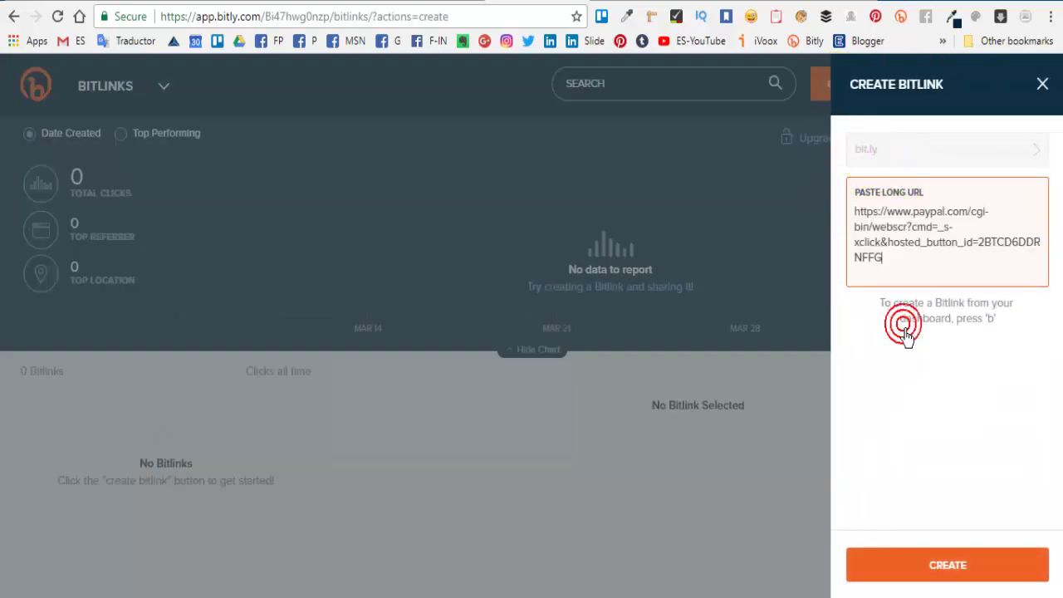
{"action": "left_click", "coordinate": [934, 569]}
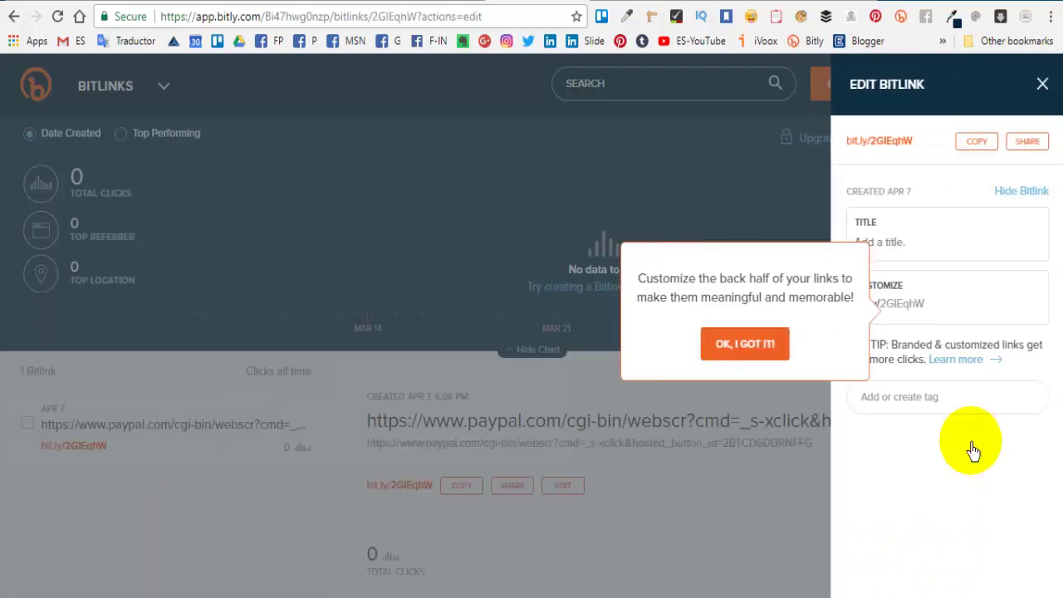
Dismiss the customization tip, set the Bitlink's custom back half to bolsodecampo and save it.
{"action": "left_click", "coordinate": [752, 348]}
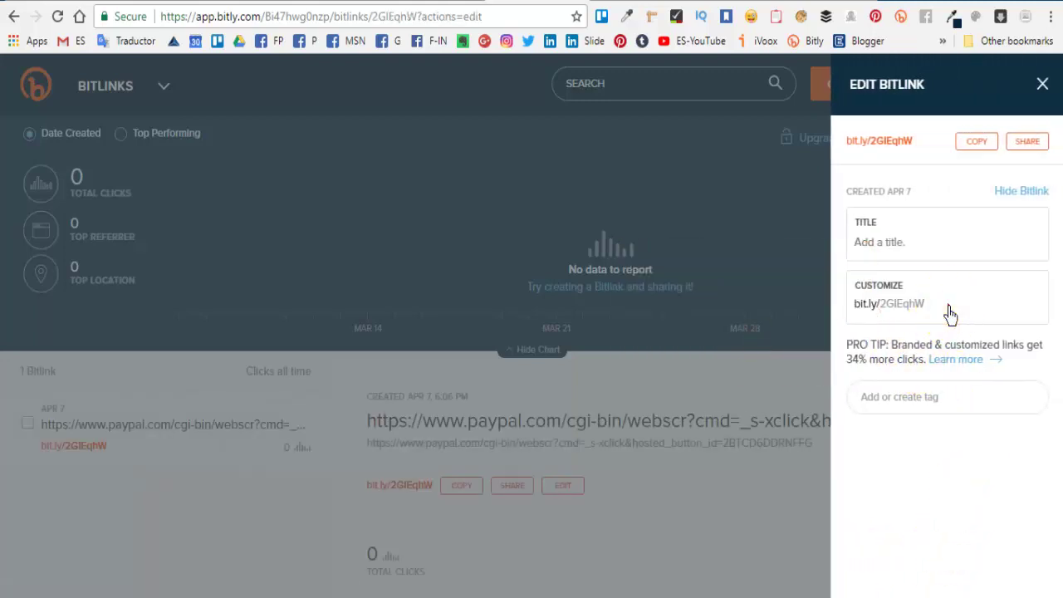
{"action": "left_click", "coordinate": [949, 311]}
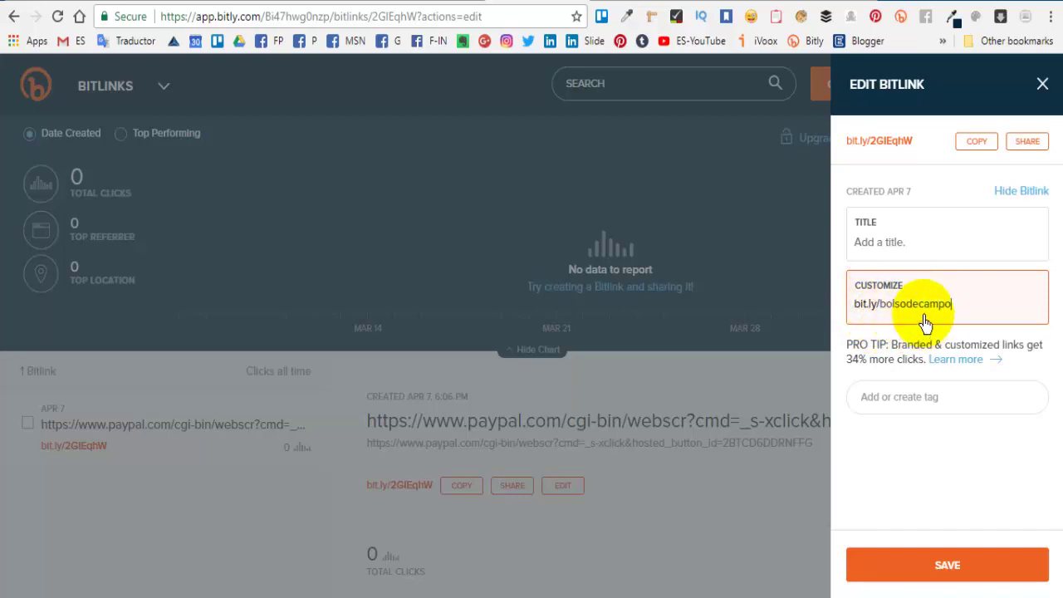
{"action": "left_click", "coordinate": [957, 568]}
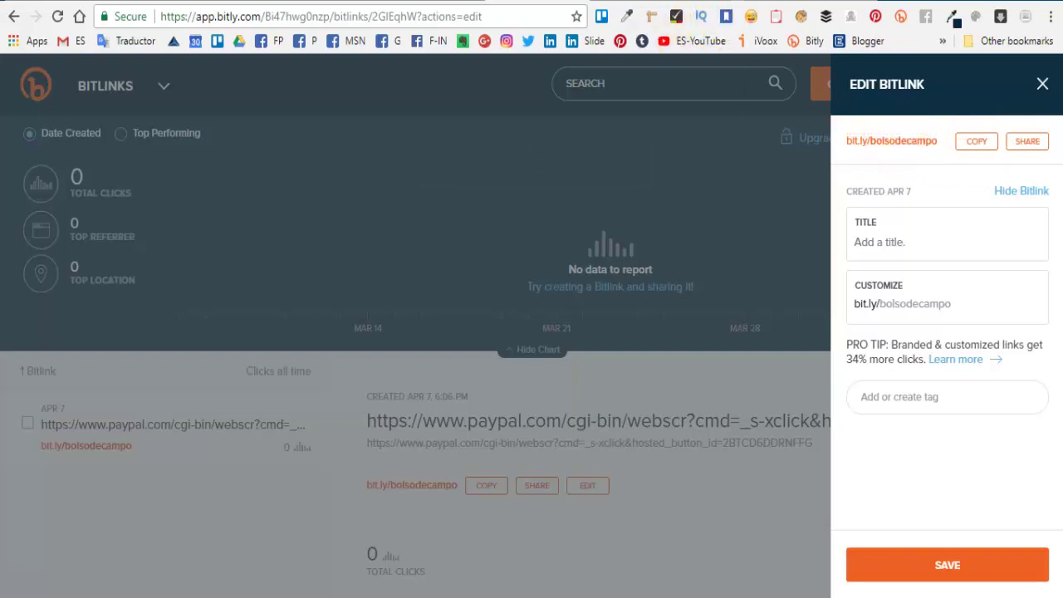
Switch back to PayPal, open the saved buttons page and display the actions available for "Bolsa de dia de campo".
{"action": "key", "text": "ctrl+Tab"}
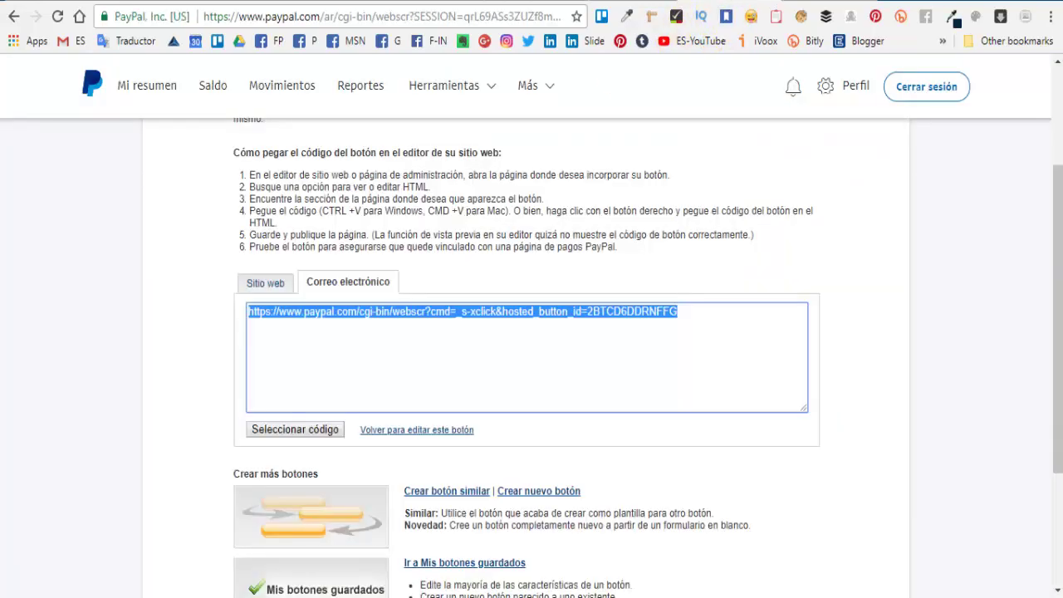
{"action": "left_click", "coordinate": [700, 335]}
{"action": "scroll", "coordinate": [603, 404], "scroll_direction": "up", "scroll_amount": 1}
{"action": "scroll", "coordinate": [577, 436], "scroll_direction": "down", "scroll_amount": 4}
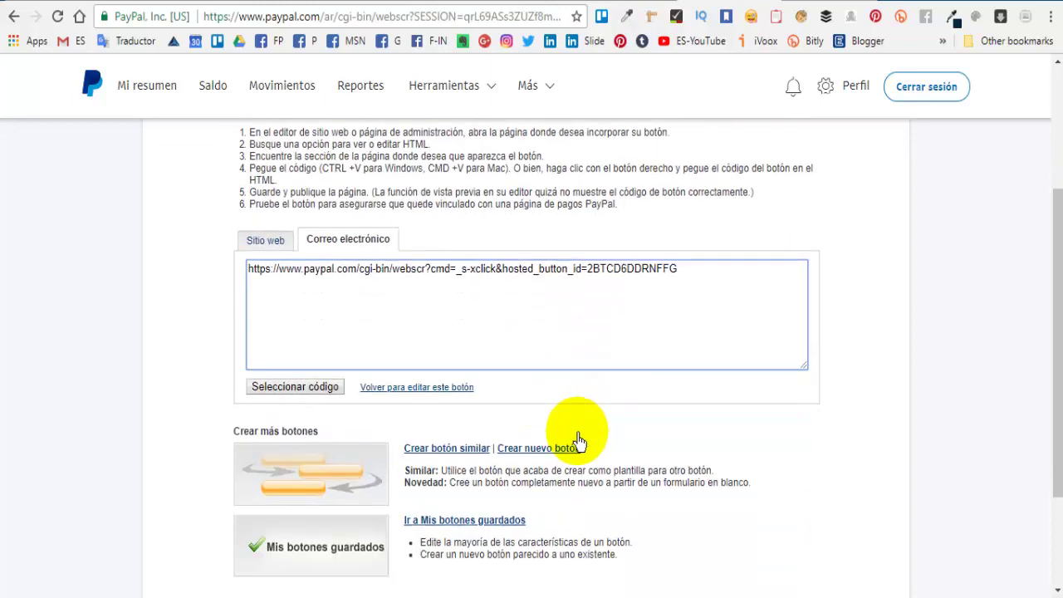
{"action": "scroll", "coordinate": [581, 432], "scroll_direction": "up", "scroll_amount": 2}
{"action": "scroll", "coordinate": [581, 486], "scroll_direction": "up", "scroll_amount": 2}
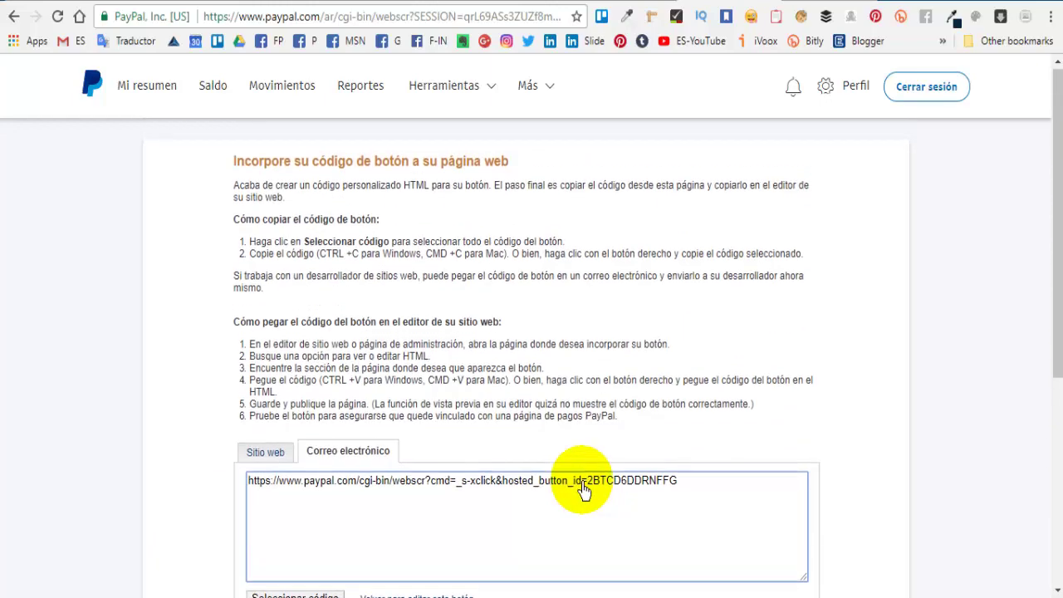
{"action": "left_click", "coordinate": [465, 88]}
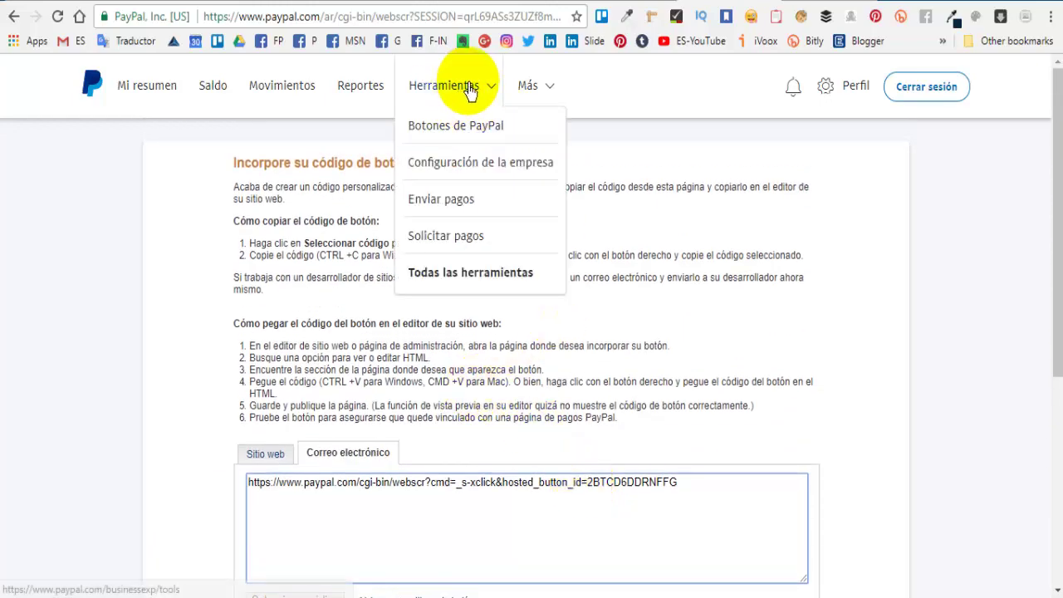
{"action": "left_click", "coordinate": [442, 137]}
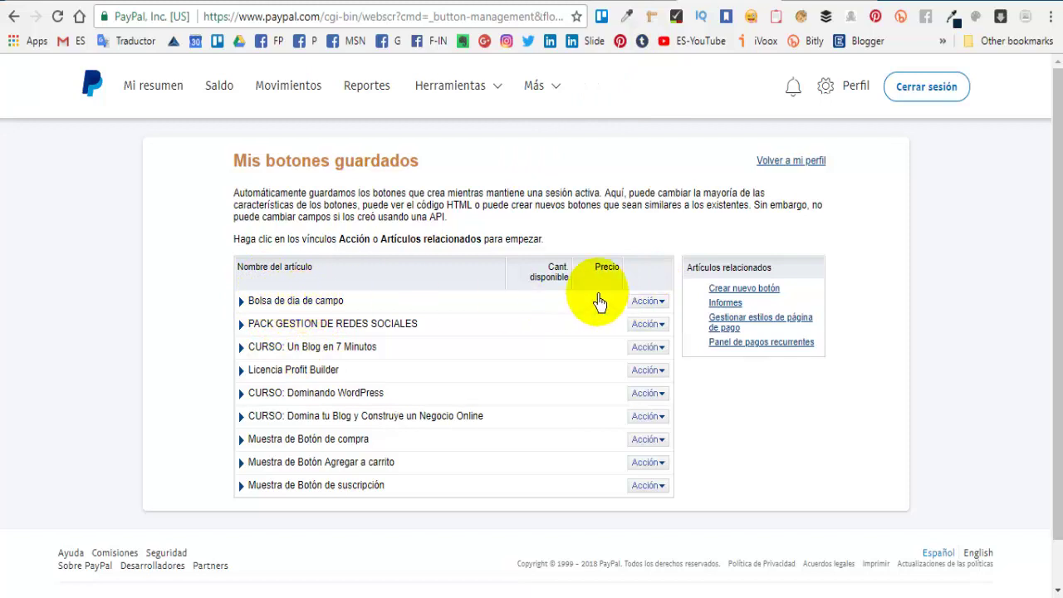
{"action": "left_click", "coordinate": [654, 303]}
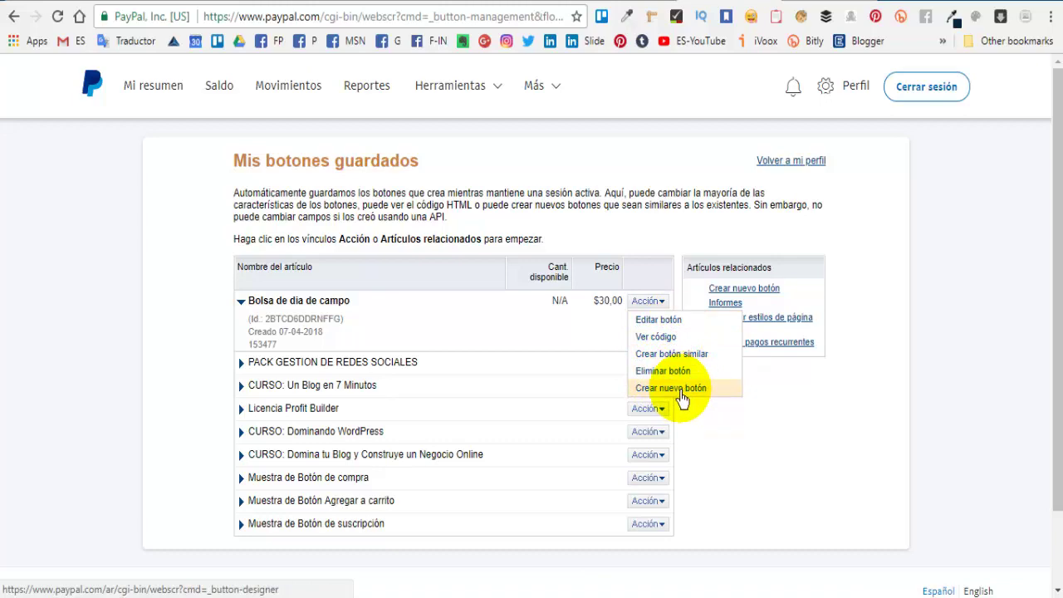
View the saved "Bolsa de dia de campo" button's code in its website and e-mail versions.
{"action": "left_click", "coordinate": [660, 339]}
{"action": "left_click", "coordinate": [658, 341]}
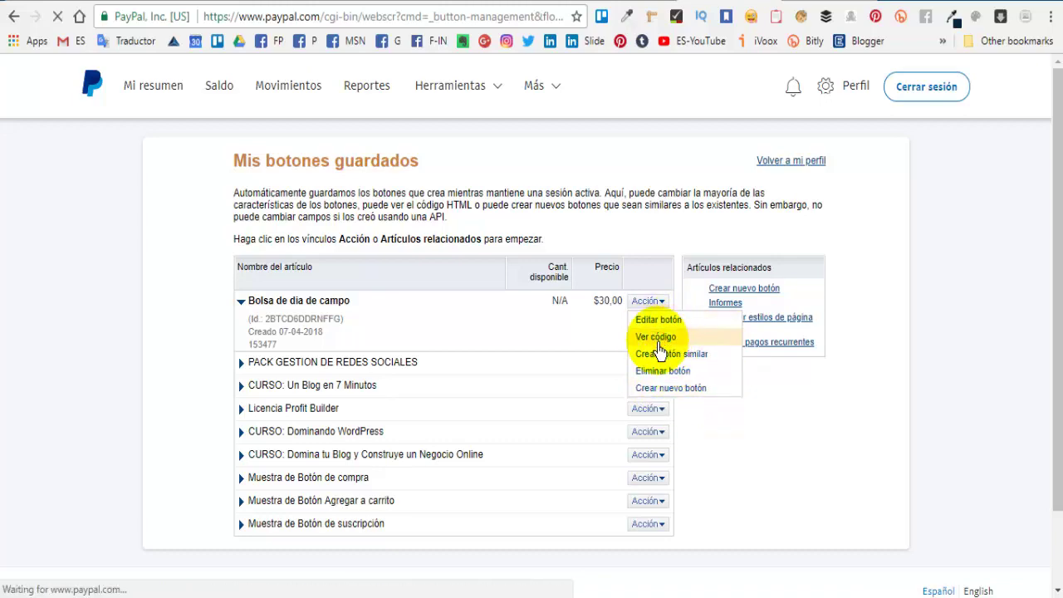
{"action": "scroll", "coordinate": [499, 374], "scroll_direction": "down", "scroll_amount": 2}
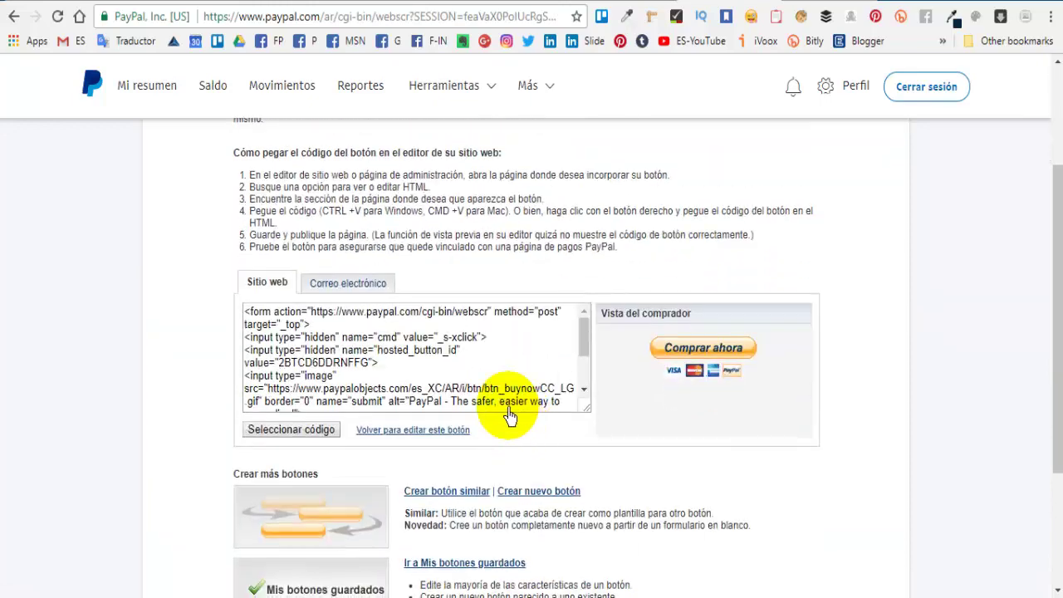
{"action": "scroll", "coordinate": [472, 506], "scroll_direction": "up", "scroll_amount": 2}
{"action": "scroll", "coordinate": [468, 486], "scroll_direction": "down", "scroll_amount": 2}
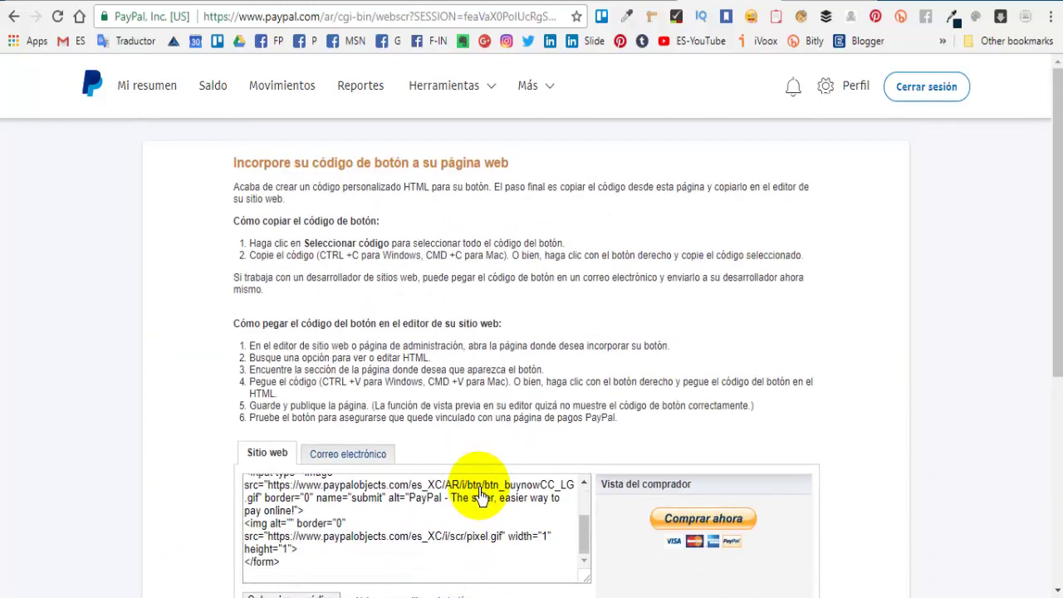
{"action": "left_click", "coordinate": [340, 453]}
{"action": "scroll", "coordinate": [465, 480], "scroll_direction": "down", "scroll_amount": 3}
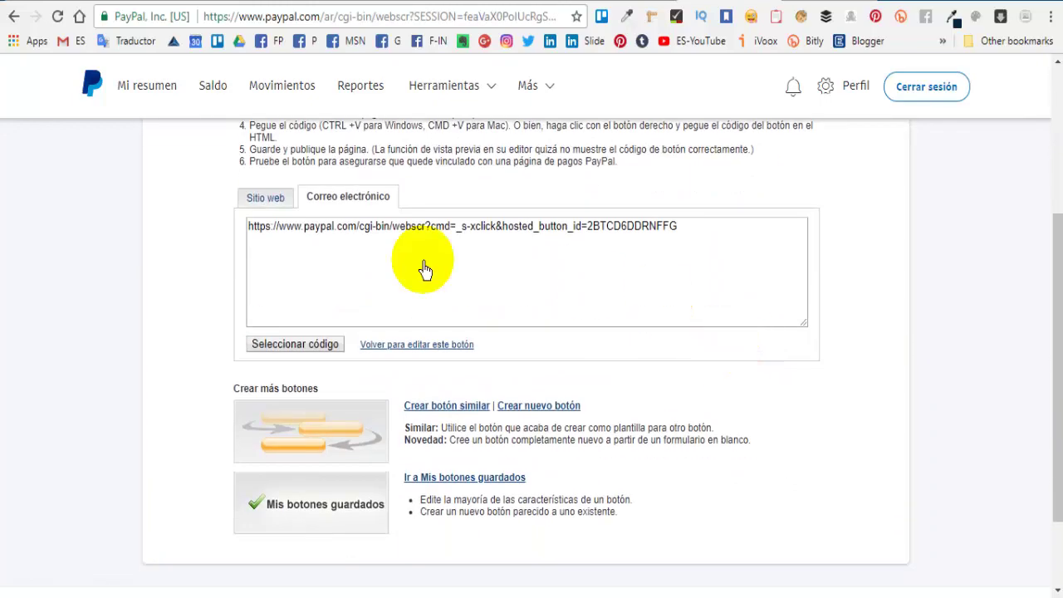
{"action": "left_click", "coordinate": [266, 198]}
{"action": "scroll", "coordinate": [505, 361], "scroll_direction": "up", "scroll_amount": 3}
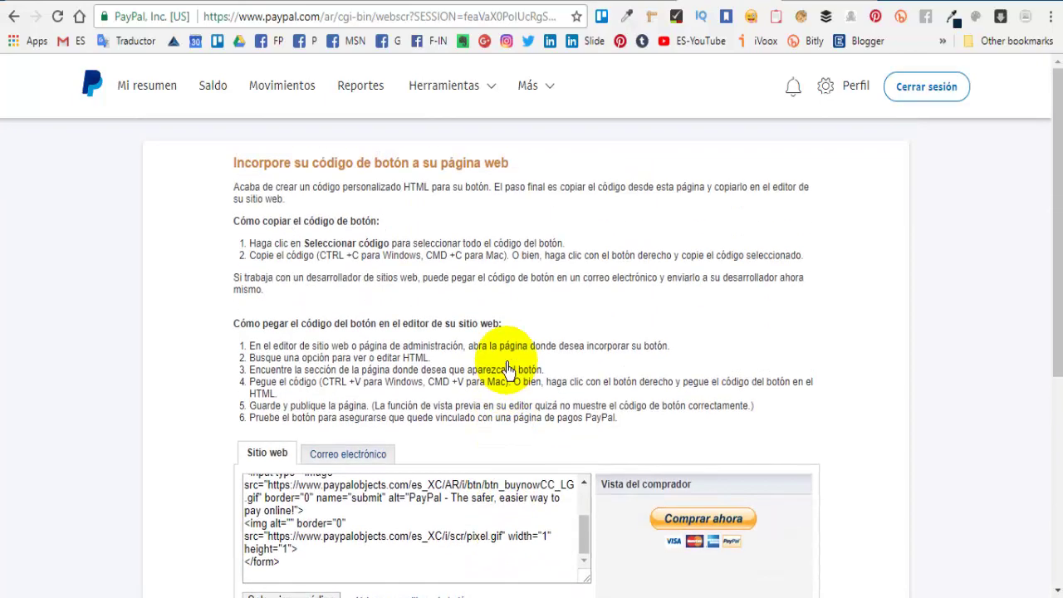
Return to the saved PayPal buttons page and start creating a new button.
{"action": "mouse_move", "coordinate": [441, 93]}
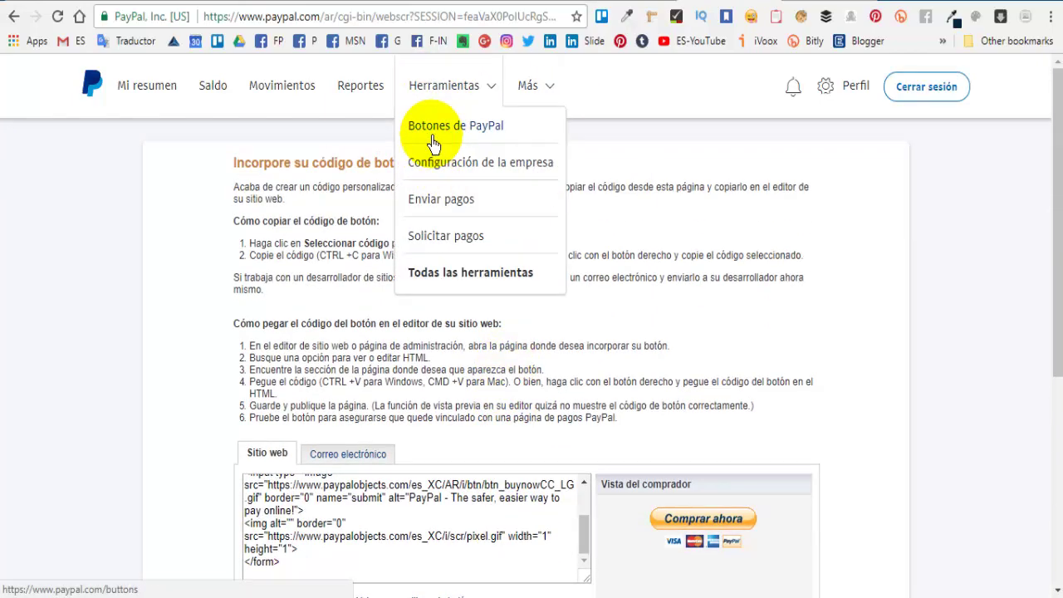
{"action": "left_click", "coordinate": [433, 137]}
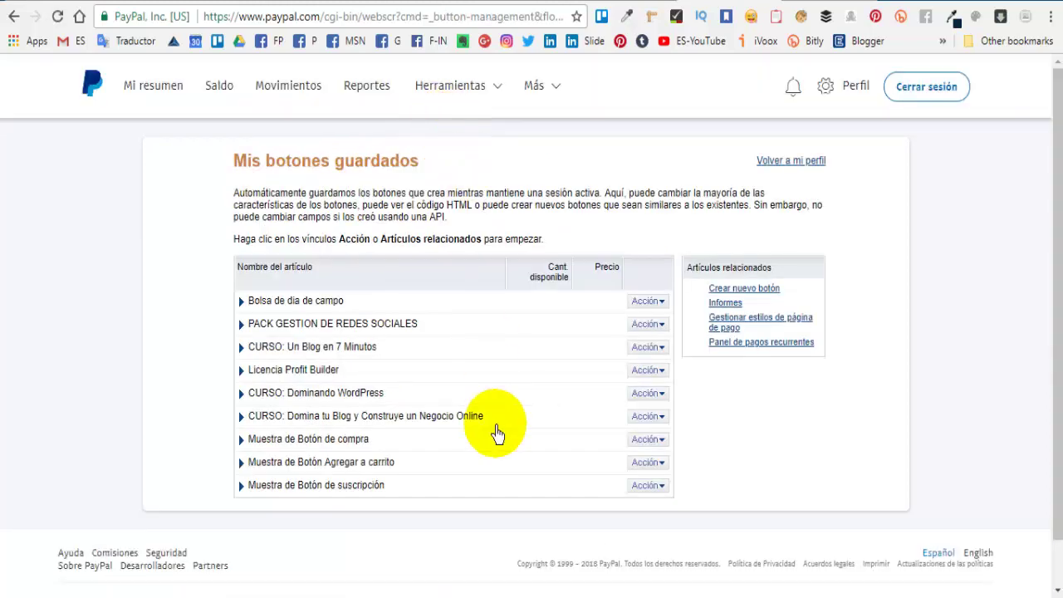
{"action": "mouse_move", "coordinate": [492, 93]}
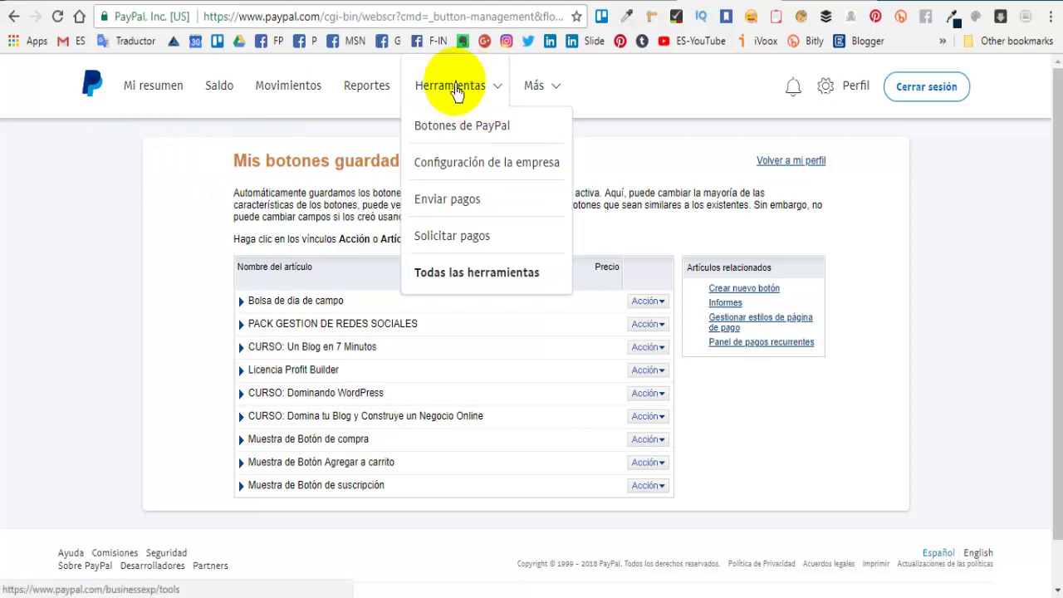
{"action": "left_click", "coordinate": [755, 290]}
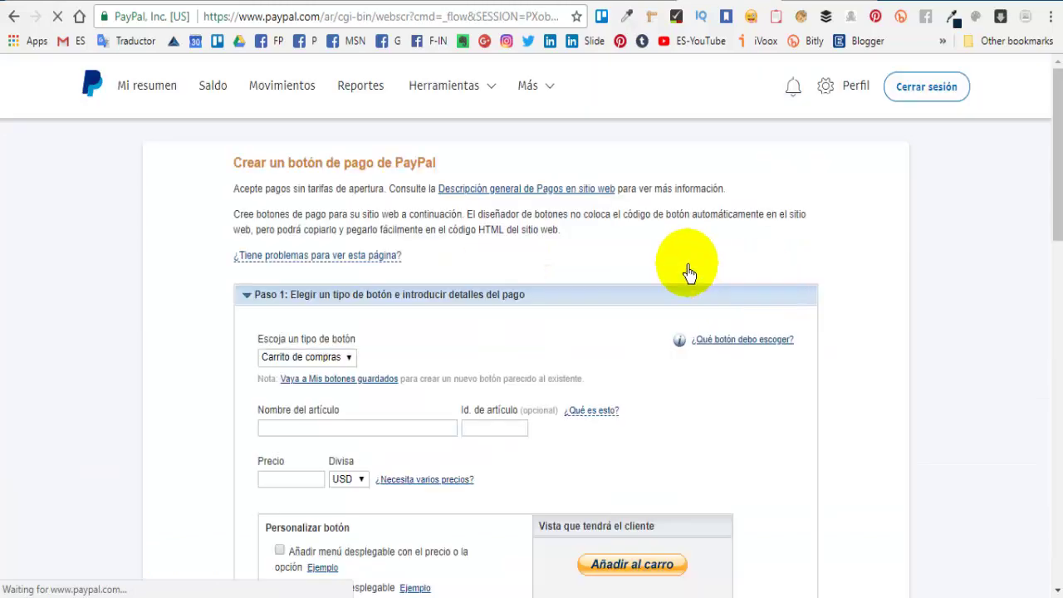
Set the new button's type to Comprar ahora and go through its empty item name and price fields.
{"action": "scroll", "coordinate": [369, 362], "scroll_direction": "down", "scroll_amount": 2}
{"action": "left_click", "coordinate": [347, 188]}
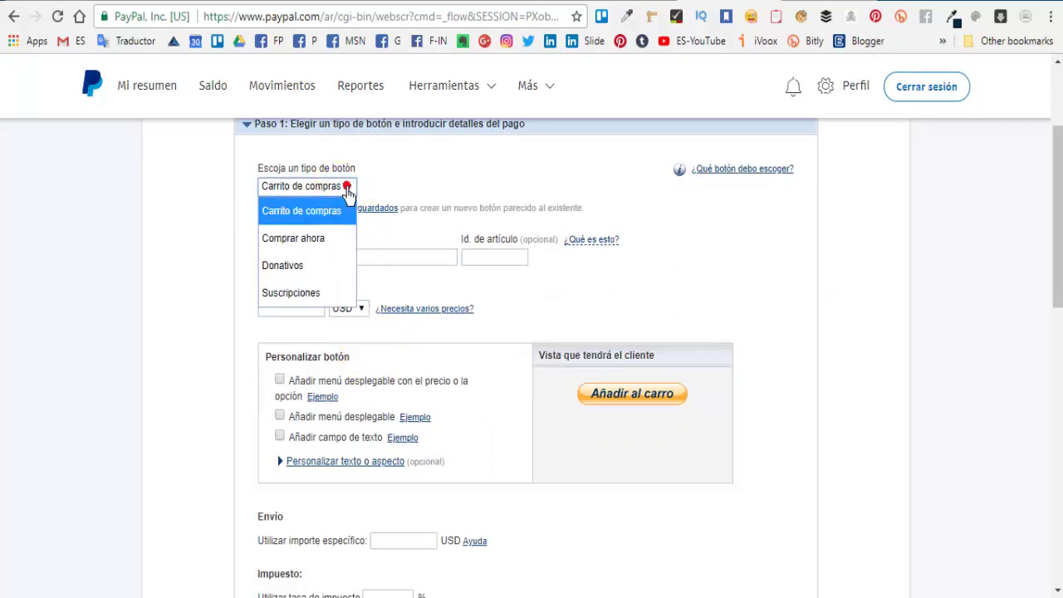
{"action": "left_click", "coordinate": [322, 249]}
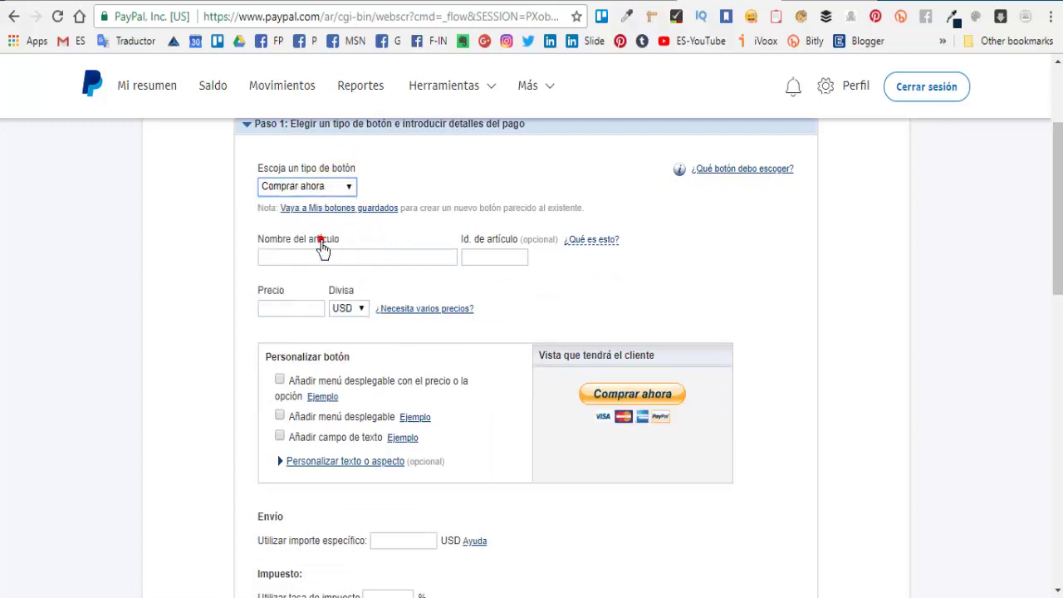
{"action": "left_click", "coordinate": [336, 260]}
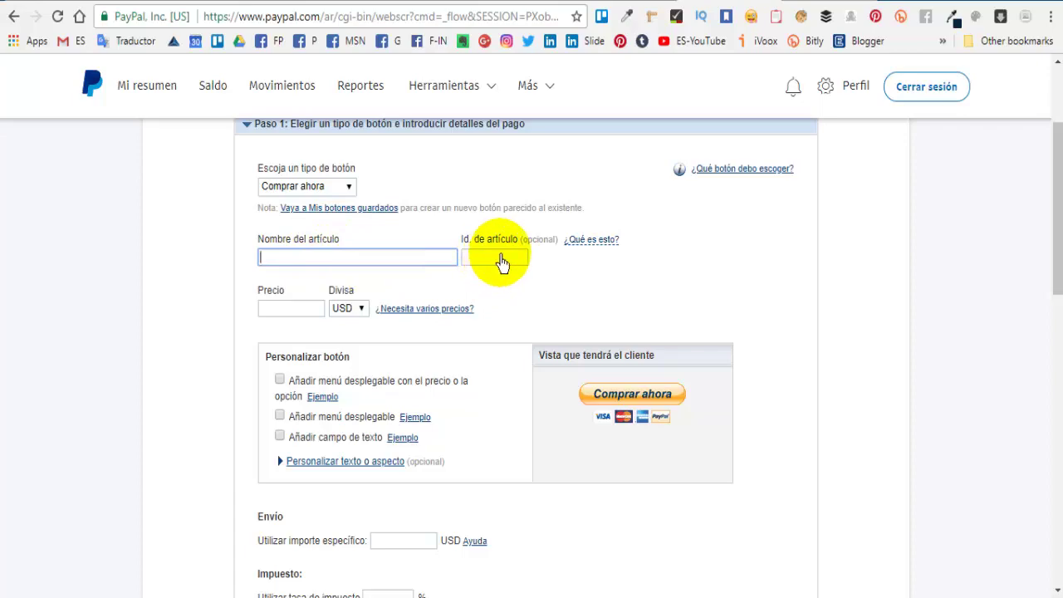
{"action": "left_click", "coordinate": [301, 316]}
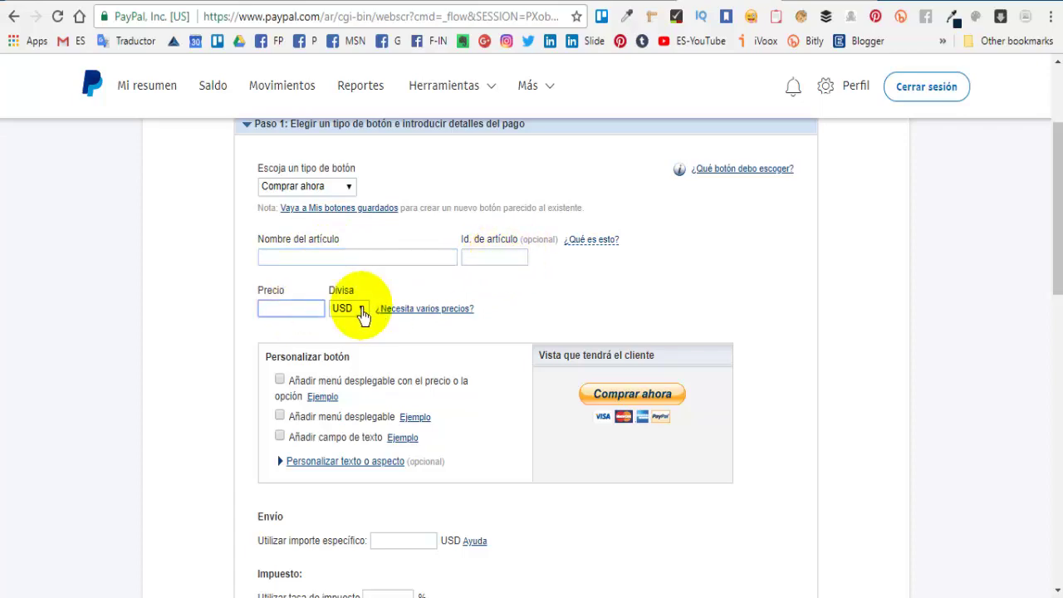
Expand the optional advanced features of Paso 3, enable redirecting customers to a URL when they finish paying, and review the remaining options.
{"action": "scroll", "coordinate": [304, 398], "scroll_direction": "down", "scroll_amount": 5}
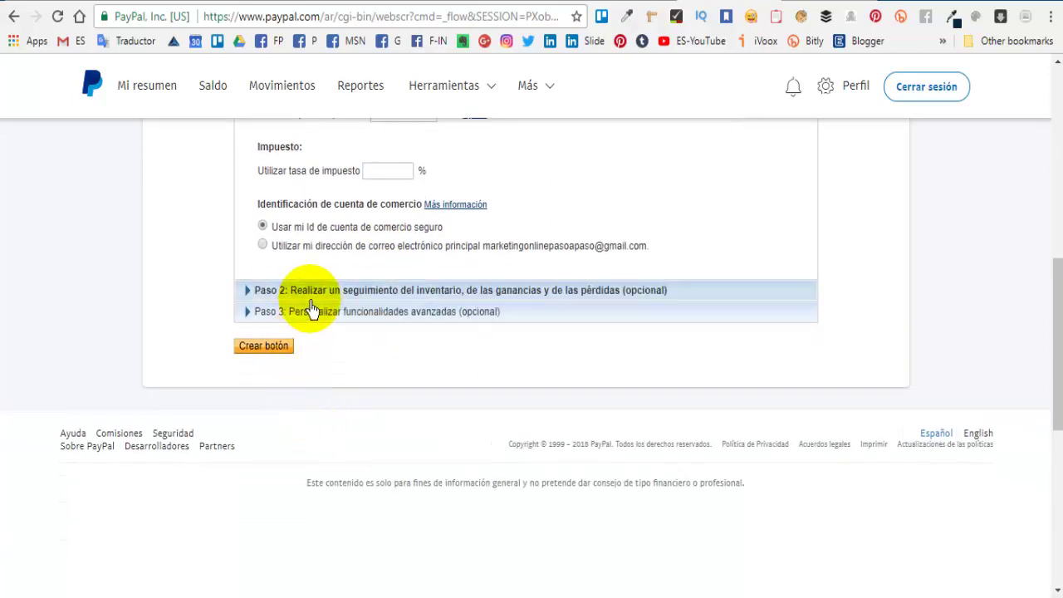
{"action": "left_click", "coordinate": [313, 313]}
{"action": "scroll", "coordinate": [312, 319], "scroll_direction": "down", "scroll_amount": 4}
{"action": "scroll", "coordinate": [313, 318], "scroll_direction": "up", "scroll_amount": 5}
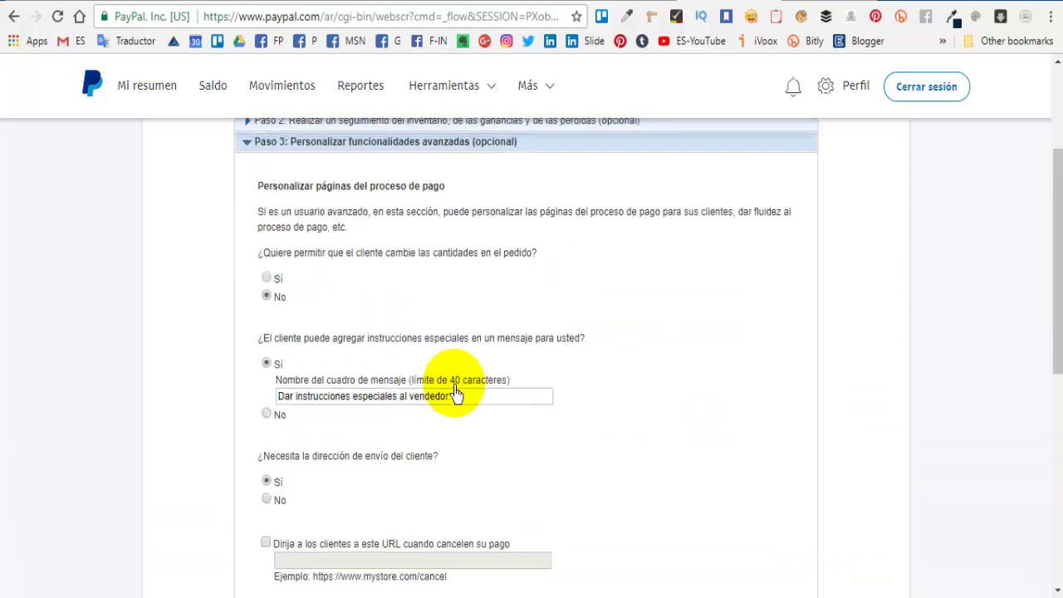
{"action": "scroll", "coordinate": [318, 357], "scroll_direction": "down", "scroll_amount": 2}
{"action": "scroll", "coordinate": [326, 318], "scroll_direction": "down", "scroll_amount": 1}
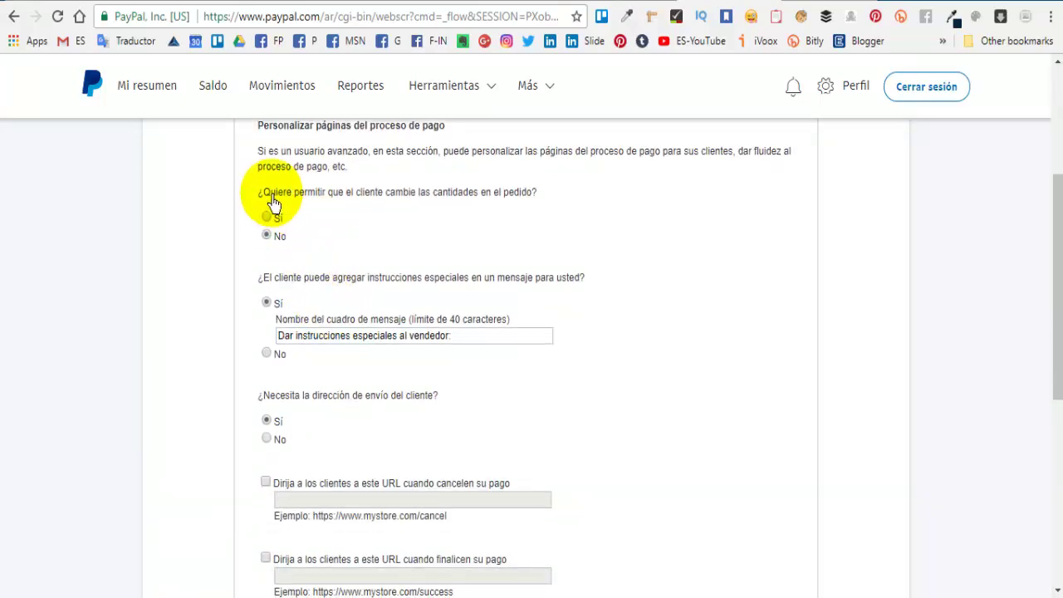
{"action": "scroll", "coordinate": [324, 357], "scroll_direction": "down", "scroll_amount": 2}
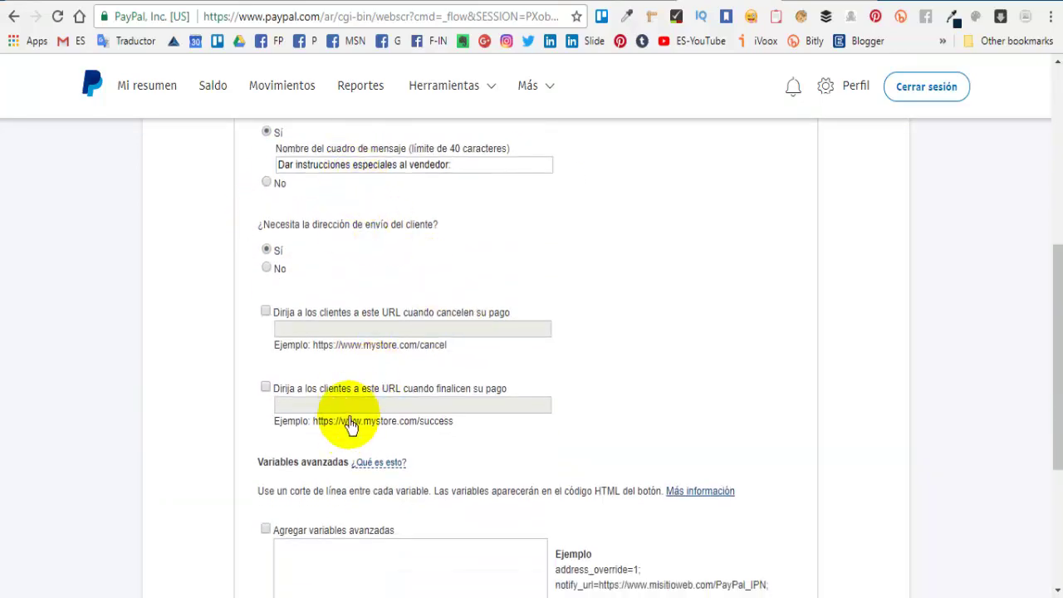
{"action": "left_click", "coordinate": [265, 387]}
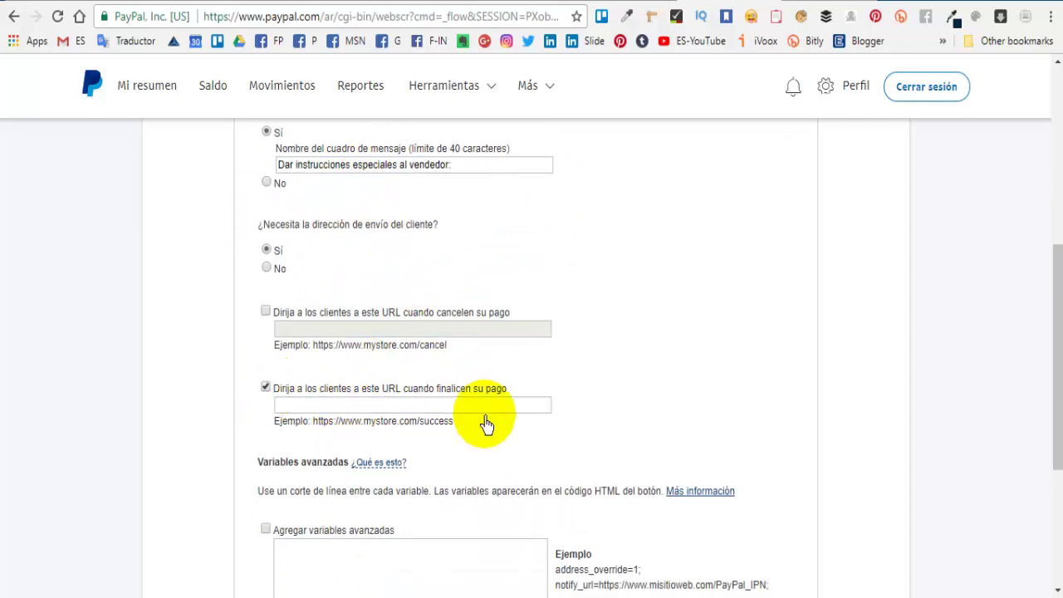
{"action": "scroll", "coordinate": [501, 426], "scroll_direction": "down", "scroll_amount": 3}
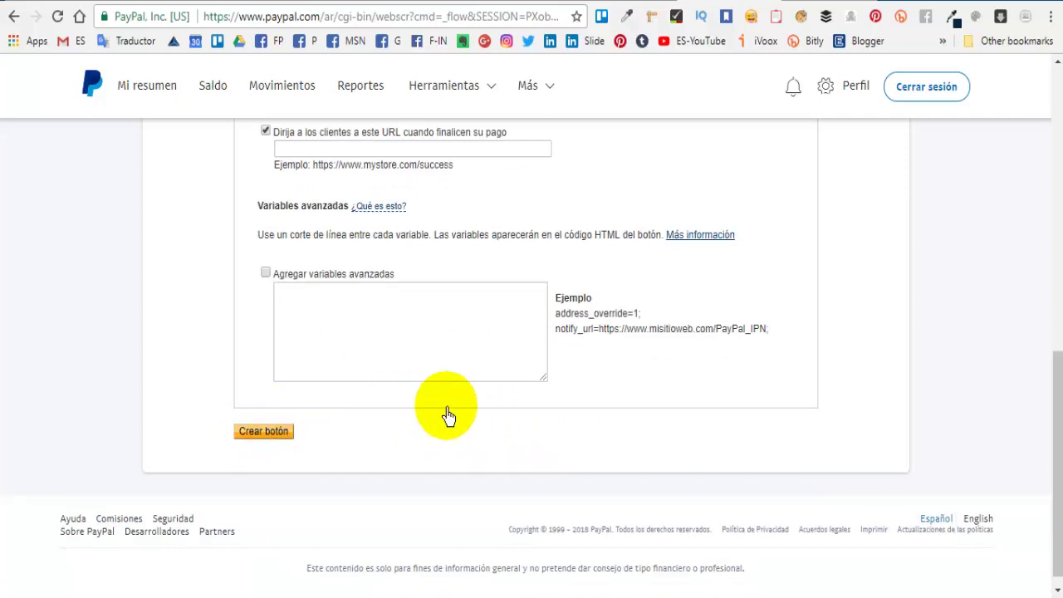
{"action": "scroll", "coordinate": [465, 424], "scroll_direction": "up", "scroll_amount": 3}
{"action": "scroll", "coordinate": [467, 425], "scroll_direction": "up", "scroll_amount": 5}
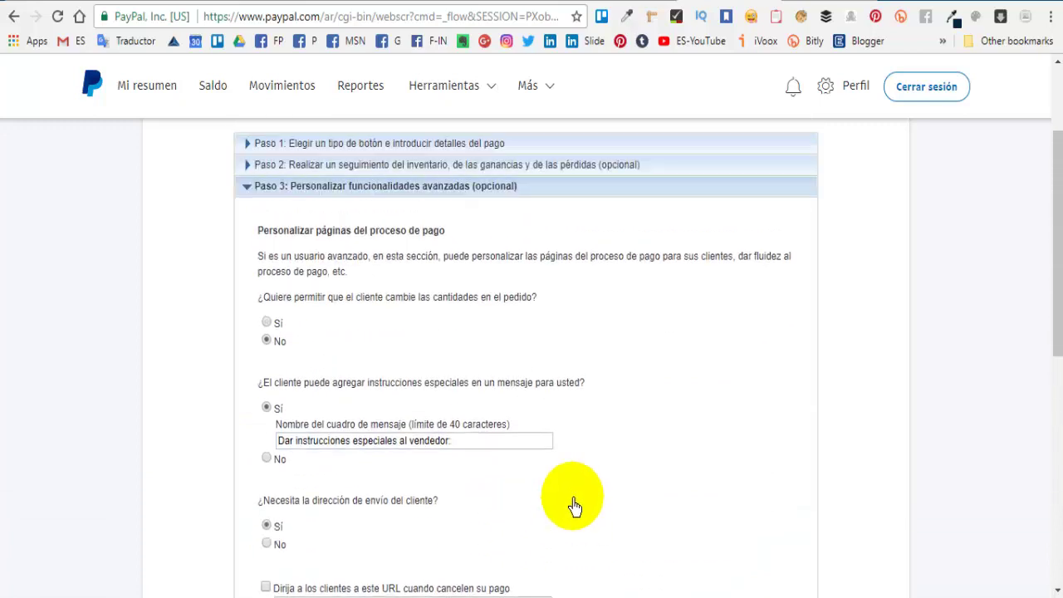